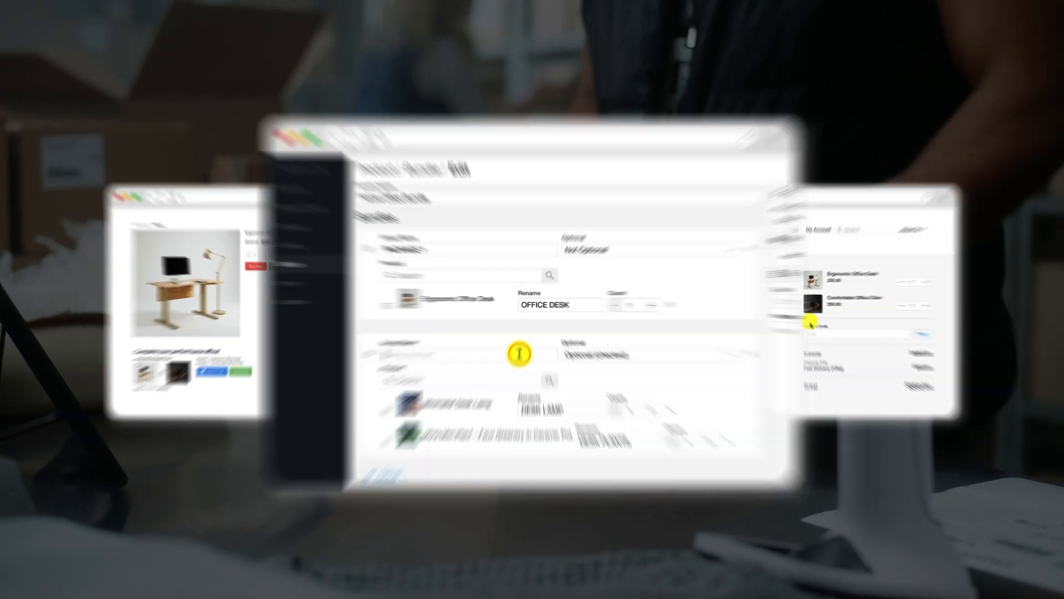
{"action": "type", "text": "2"}
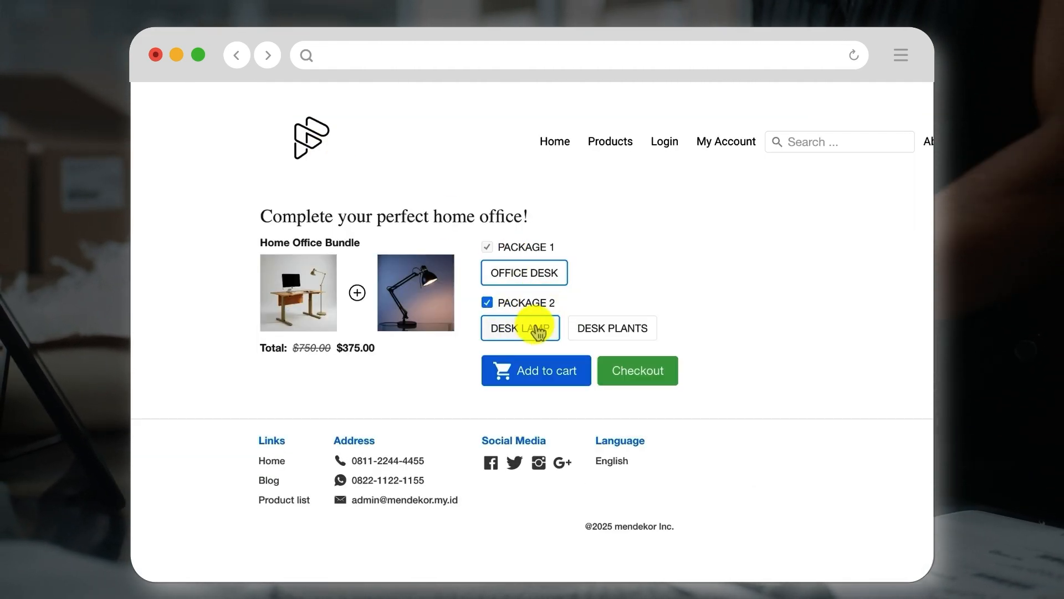
{"action": "left_click", "coordinate": [588, 331]}
{"action": "left_click", "coordinate": [532, 331]}
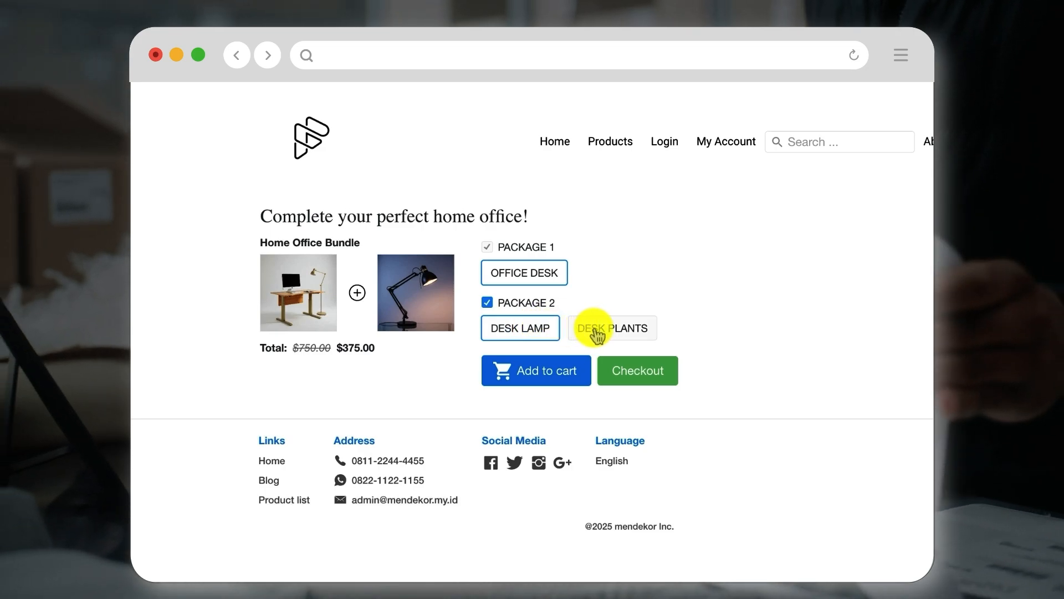
{"action": "left_click", "coordinate": [594, 333]}
{"action": "left_click", "coordinate": [560, 336]}
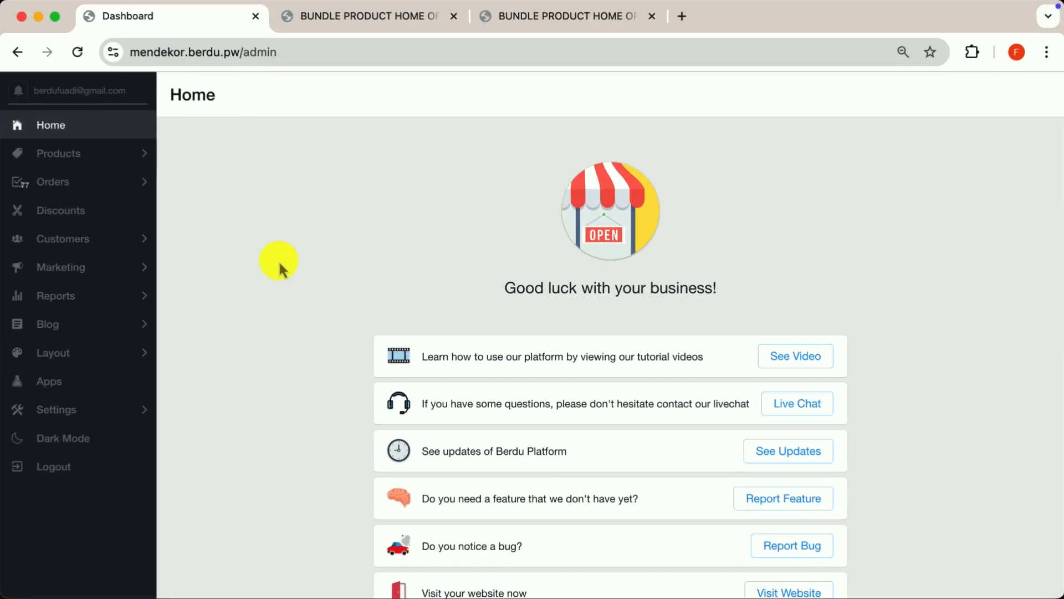
{"action": "left_click", "coordinate": [276, 270]}
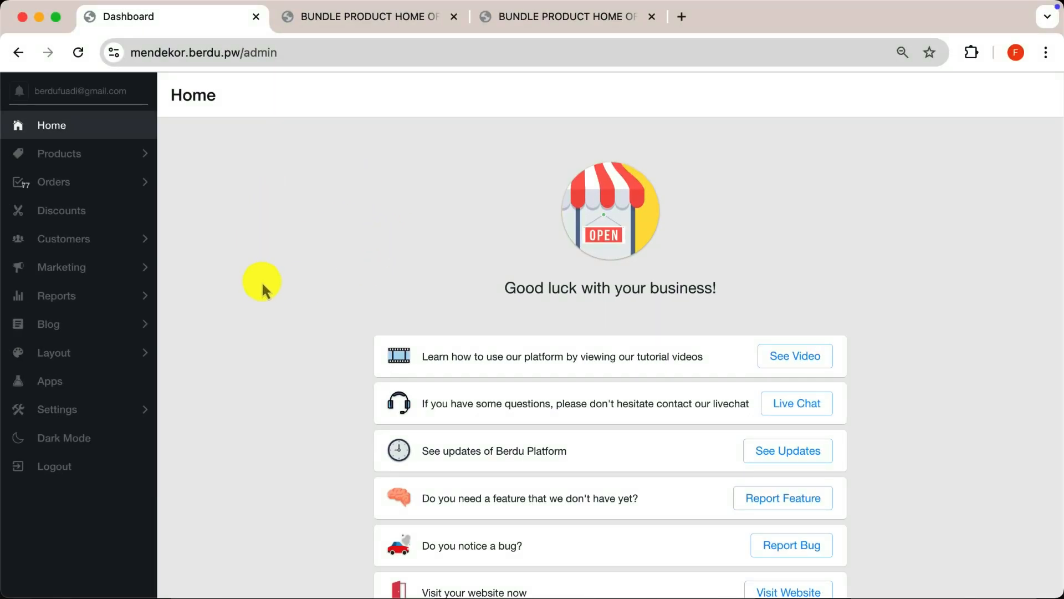
- Open the Home Office Bundle from the product bundle list for editing
{"action": "left_click", "coordinate": [100, 158]}
{"action": "left_click", "coordinate": [77, 239]}
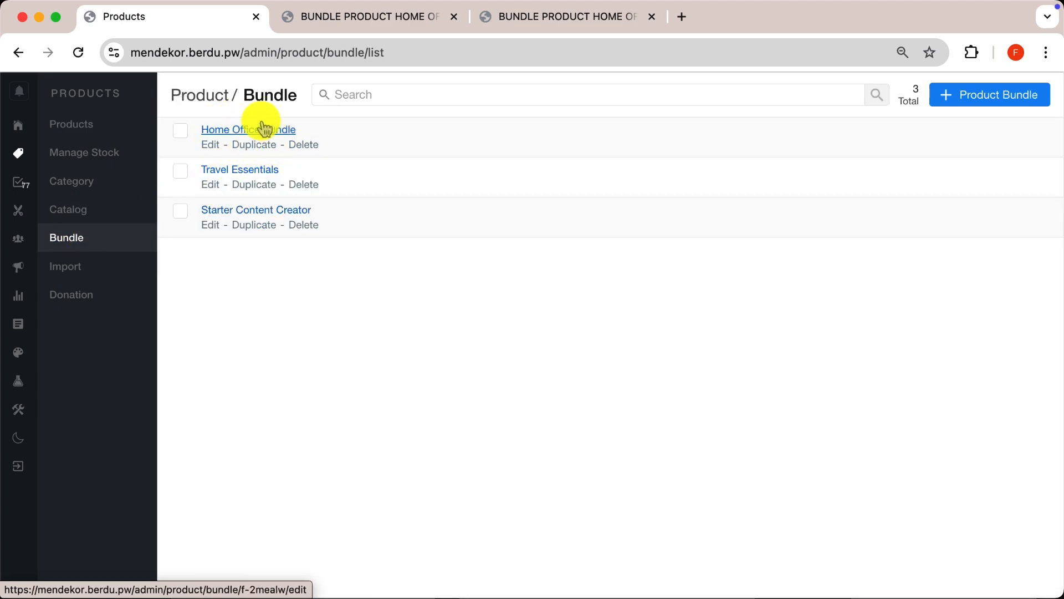
{"action": "left_click", "coordinate": [215, 151]}
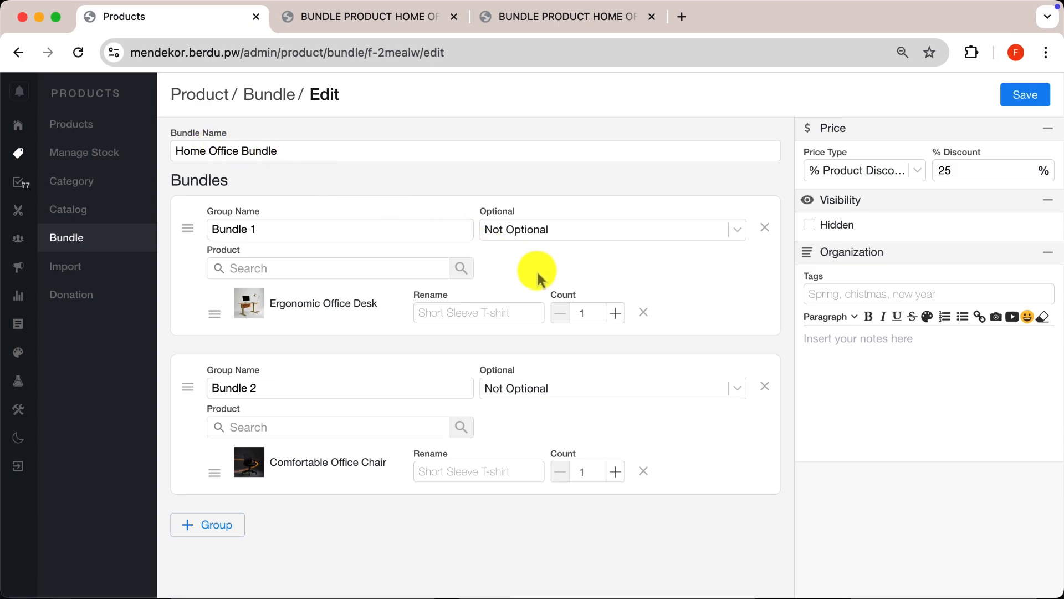
{"action": "left_click", "coordinate": [380, 269]}
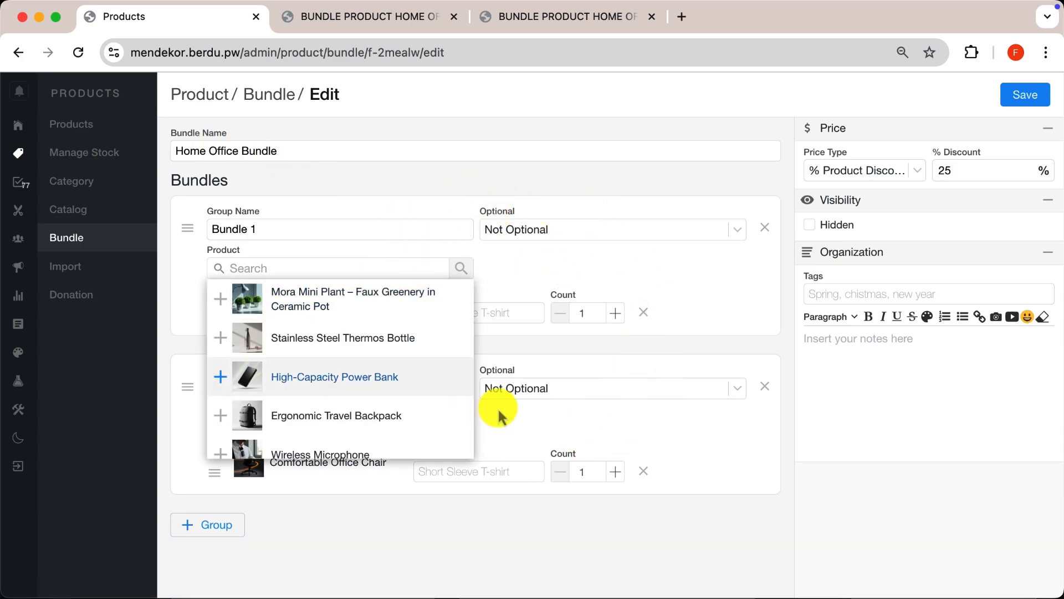
- Add a third group containing the Minimalist Desk Lamp to the bundle and save it
{"action": "left_click", "coordinate": [210, 531]}
{"action": "scroll", "coordinate": [295, 514], "scroll_direction": "down", "scroll_amount": 3}
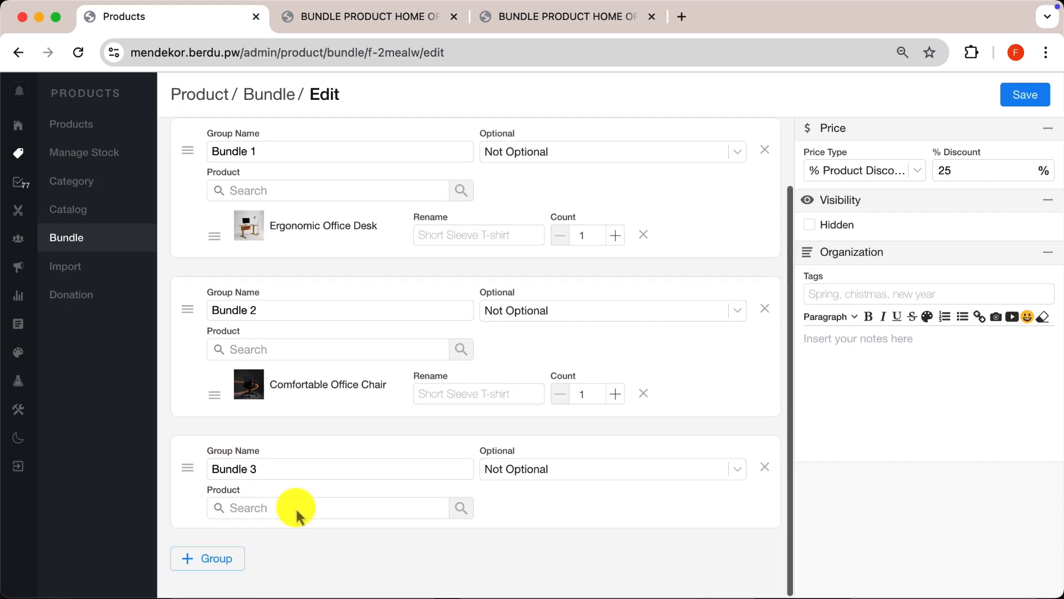
{"action": "mouse_move", "coordinate": [295, 507]}
{"action": "scroll", "coordinate": [314, 551], "scroll_direction": "down", "scroll_amount": 10}
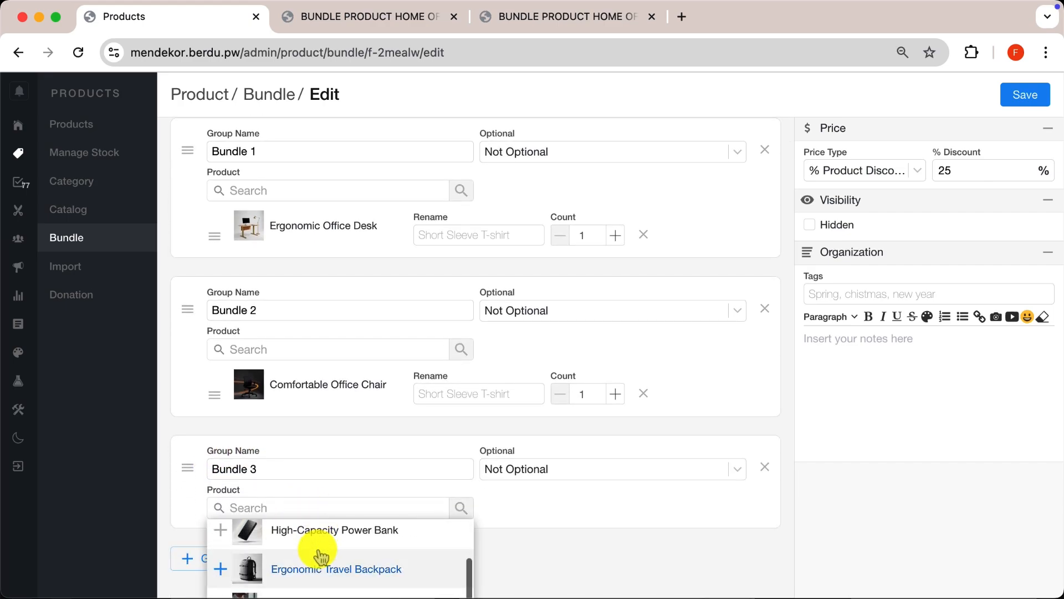
{"action": "scroll", "coordinate": [321, 554], "scroll_direction": "down", "scroll_amount": 5}
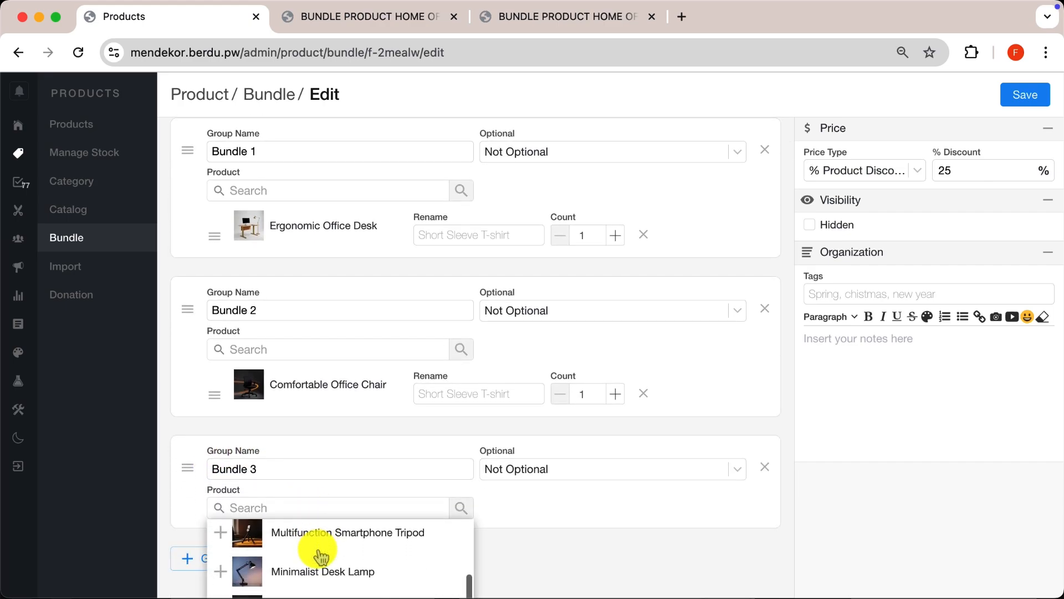
{"action": "left_click", "coordinate": [320, 554]}
{"action": "scroll", "coordinate": [571, 505], "scroll_direction": "down", "scroll_amount": 2}
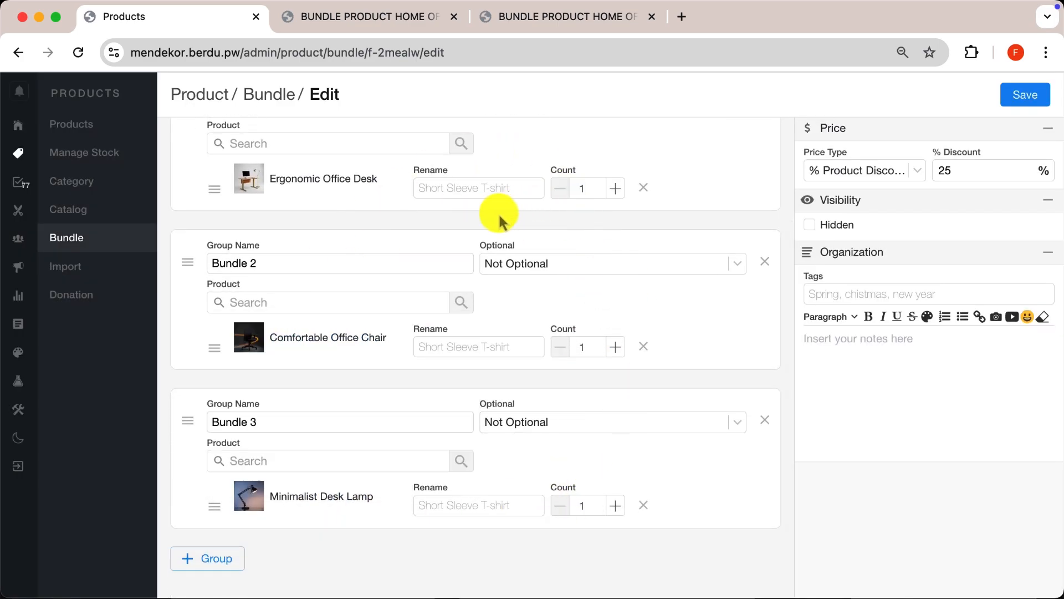
{"action": "left_click", "coordinate": [1025, 103]}
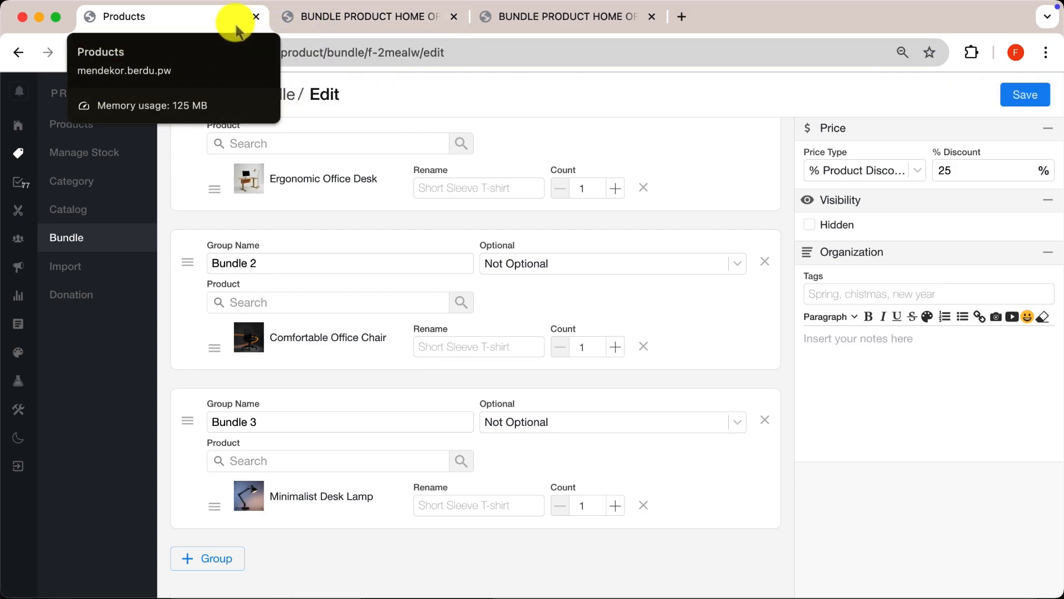
- Reload the storefront bundle page, review the listed bundle products, and return to the bundle editor
{"action": "left_click", "coordinate": [288, 22]}
{"action": "left_click", "coordinate": [76, 54]}
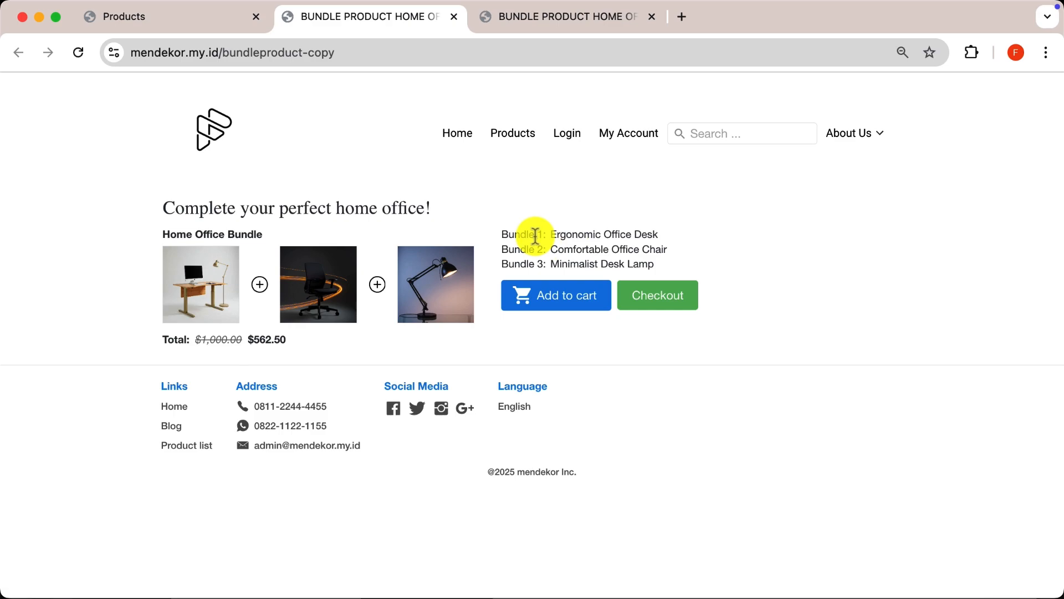
{"action": "left_click", "coordinate": [205, 25]}
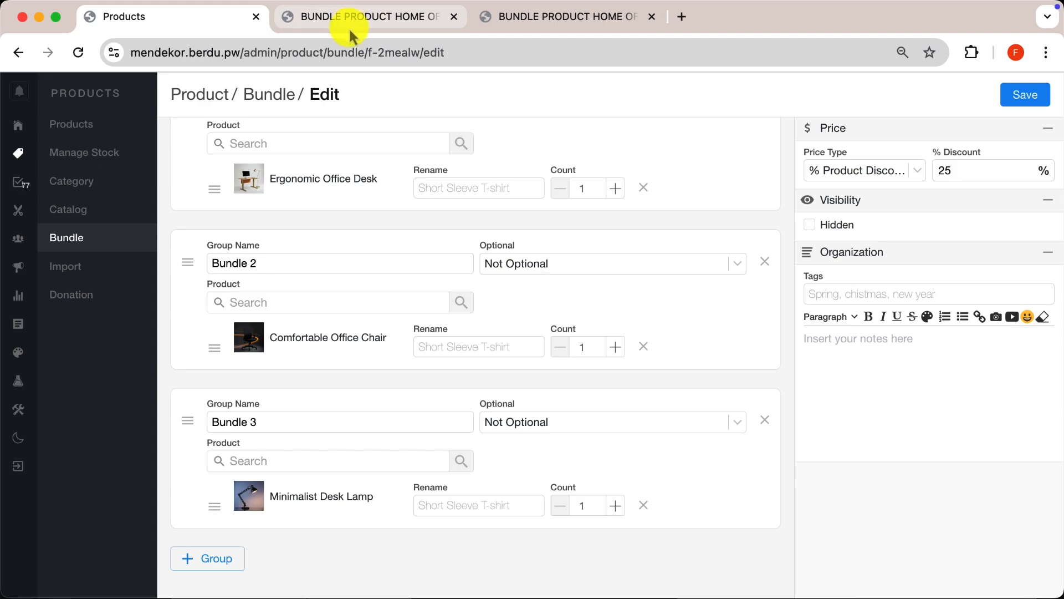
{"action": "left_click", "coordinate": [334, 143]}
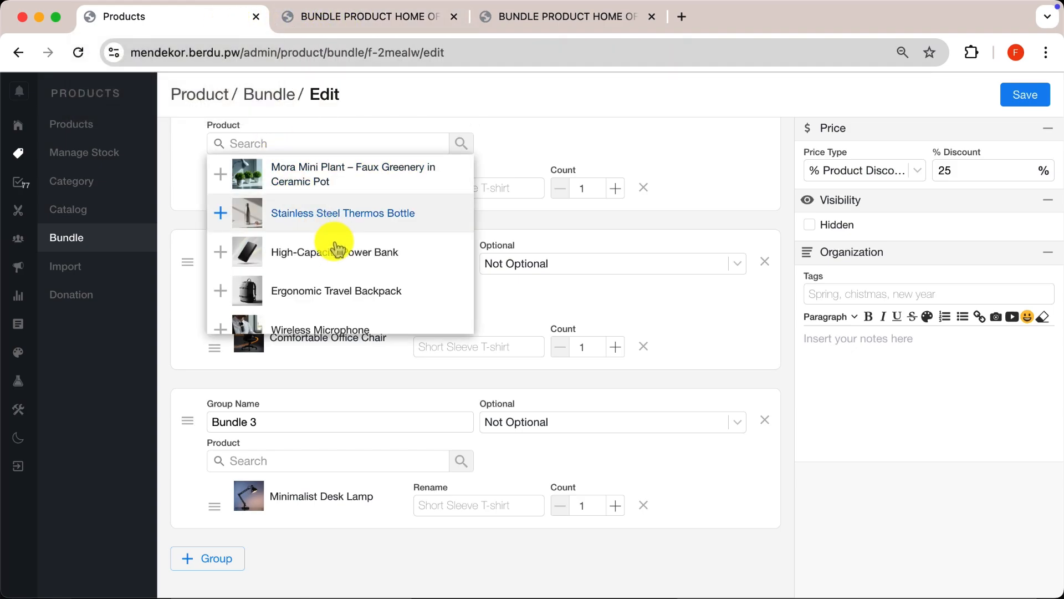
{"action": "scroll", "coordinate": [334, 243], "scroll_direction": "up", "scroll_amount": 2}
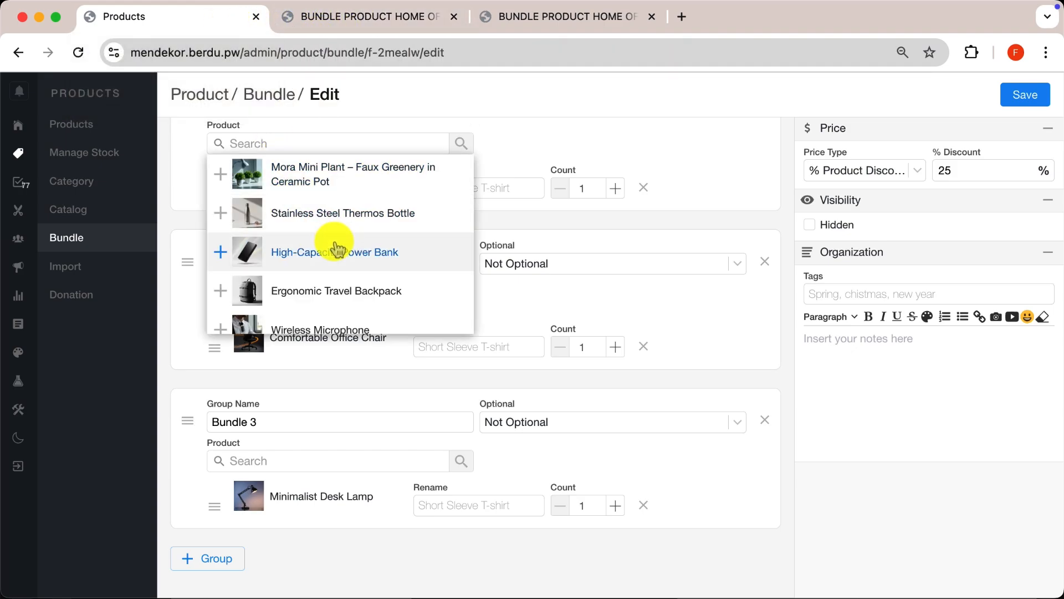
{"action": "left_click", "coordinate": [547, 165]}
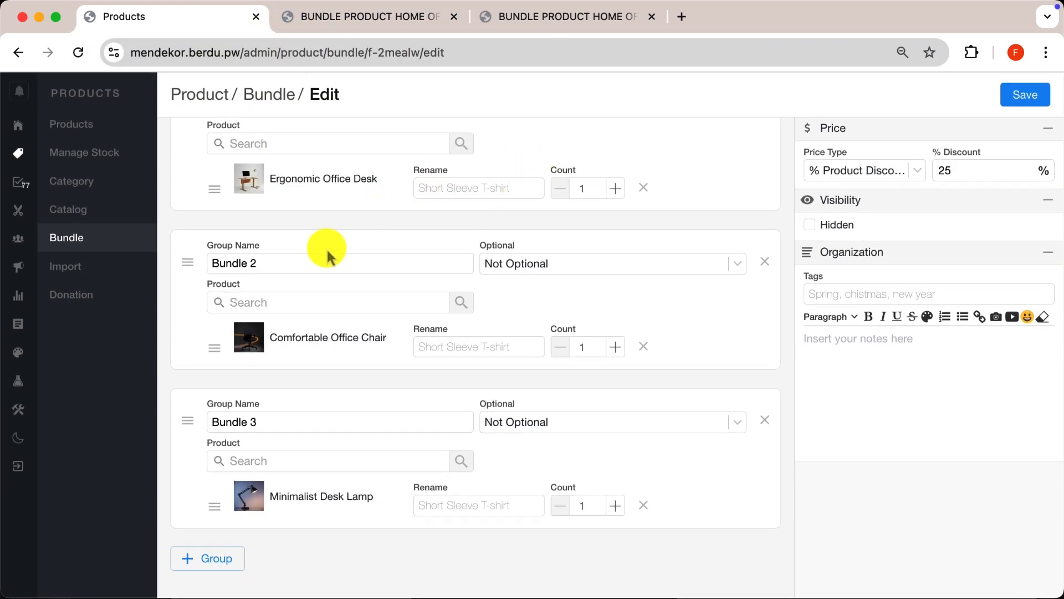
- Clear the group names of all three groups in the Home Office Bundle and save it
{"action": "scroll", "coordinate": [315, 262], "scroll_direction": "up", "scroll_amount": 2}
{"action": "left_click", "coordinate": [303, 248]}
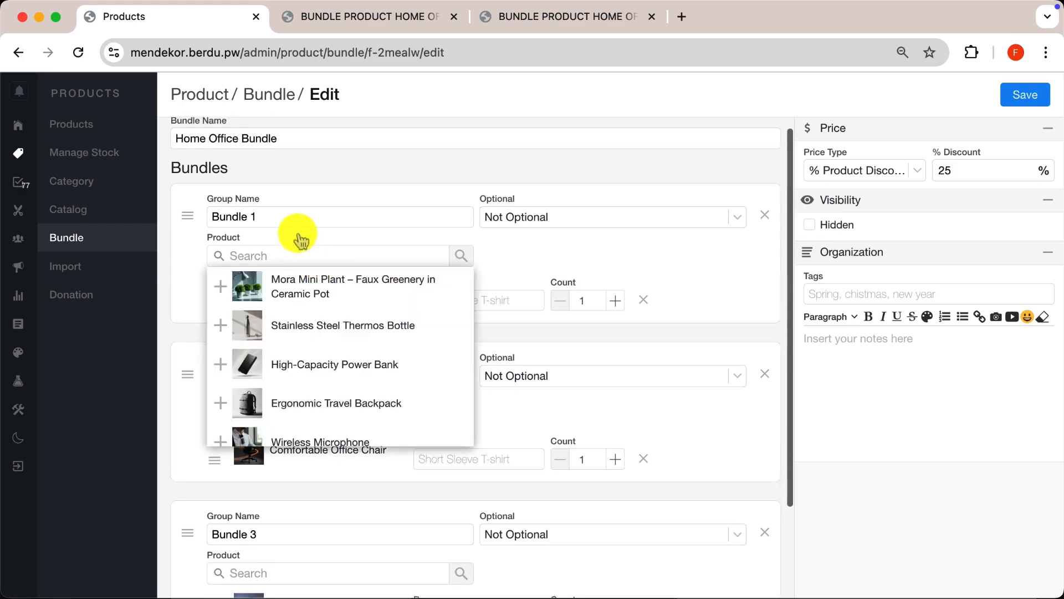
{"action": "left_click", "coordinate": [298, 220]}
{"action": "key", "text": "BackSpace"}
{"action": "key", "text": "BackSpace"}
{"action": "key", "text": "BackSpace"}
{"action": "key", "text": "BackSpace"}
{"action": "key", "text": "BackSpace"}
{"action": "key", "text": "BackSpace"}
{"action": "key", "text": "BackSpace"}
{"action": "key", "text": "BackSpace"}
{"action": "scroll", "coordinate": [294, 227], "scroll_direction": "down", "scroll_amount": 3}
{"action": "double_click", "coordinate": [270, 273]}
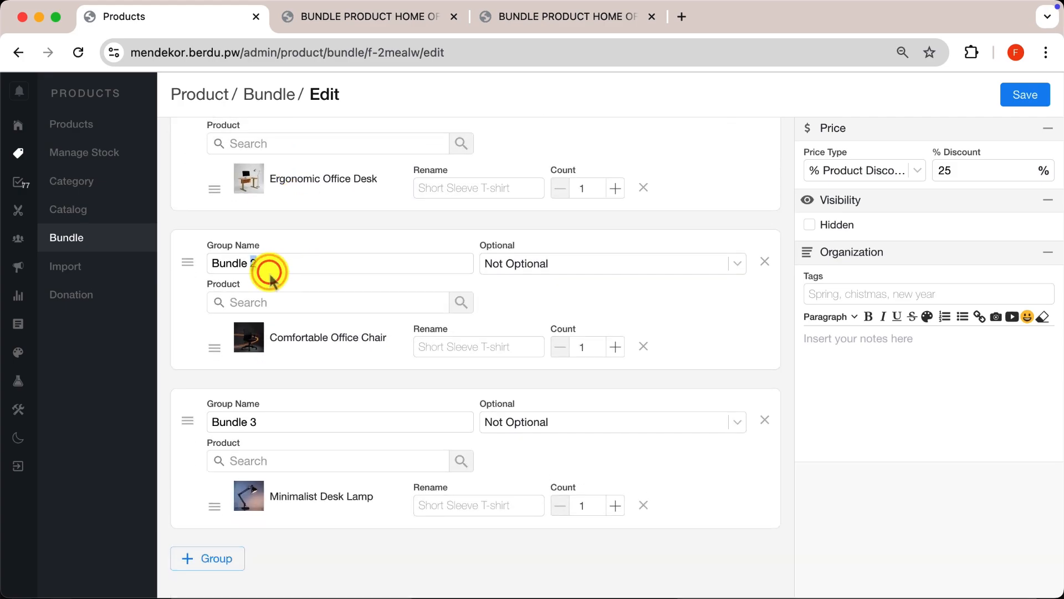
{"action": "left_click", "coordinate": [416, 427]}
{"action": "triple_click", "coordinate": [396, 416]}
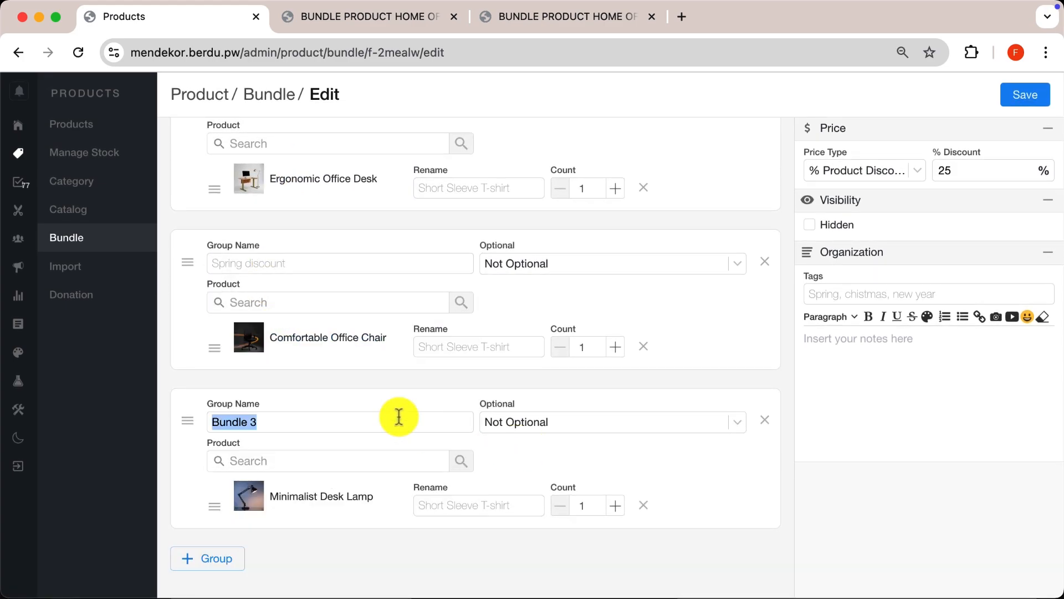
{"action": "key", "text": "BackSpace"}
{"action": "left_click", "coordinate": [1022, 95]}
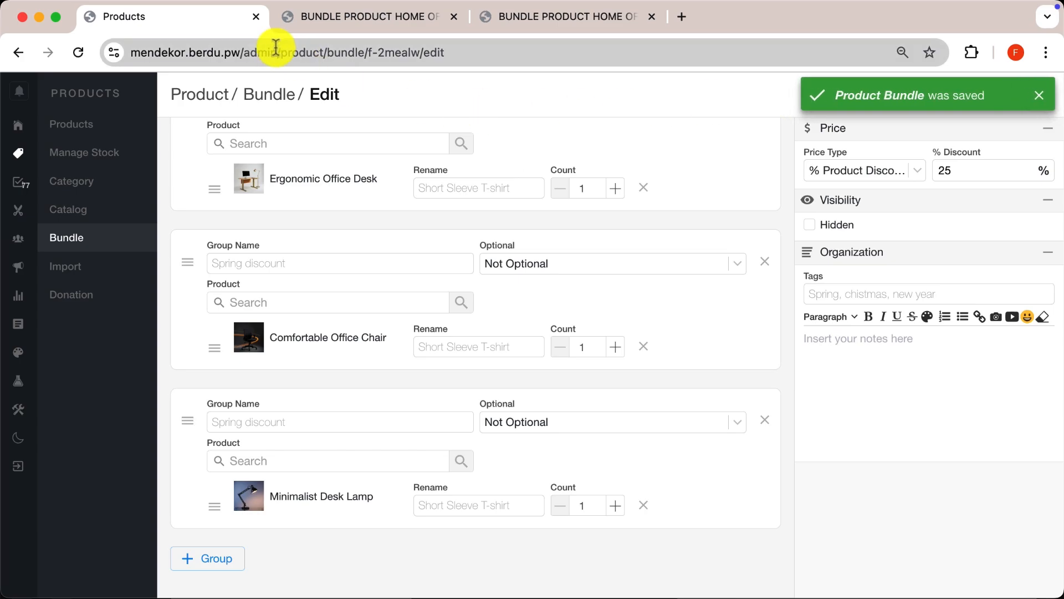
- Reload the storefront bundle page to check how the groups without names are listed, and return to the bundle editor
{"action": "left_click", "coordinate": [321, 17]}
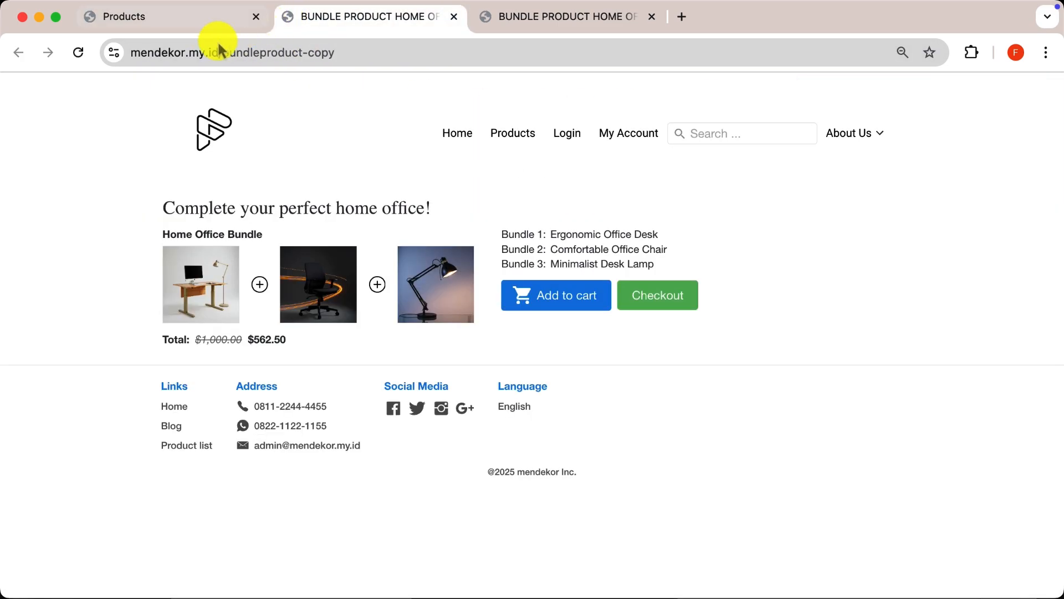
{"action": "left_click", "coordinate": [79, 54]}
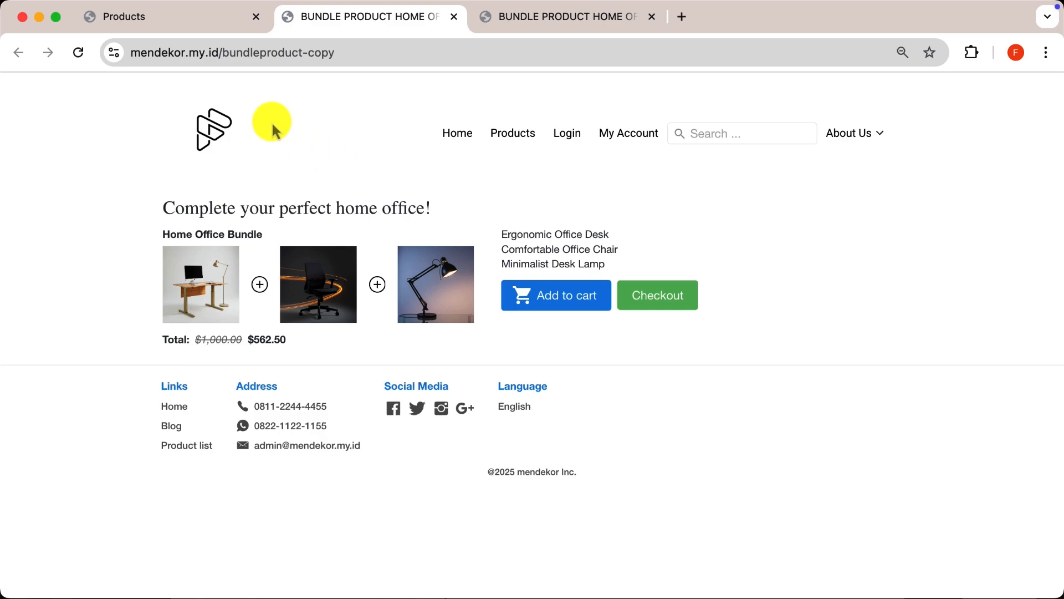
{"action": "left_click", "coordinate": [140, 18]}
- Review the Optional choices for the Ergonomic Office Desk group and keep it at Not Optional
{"action": "left_click", "coordinate": [311, 143]}
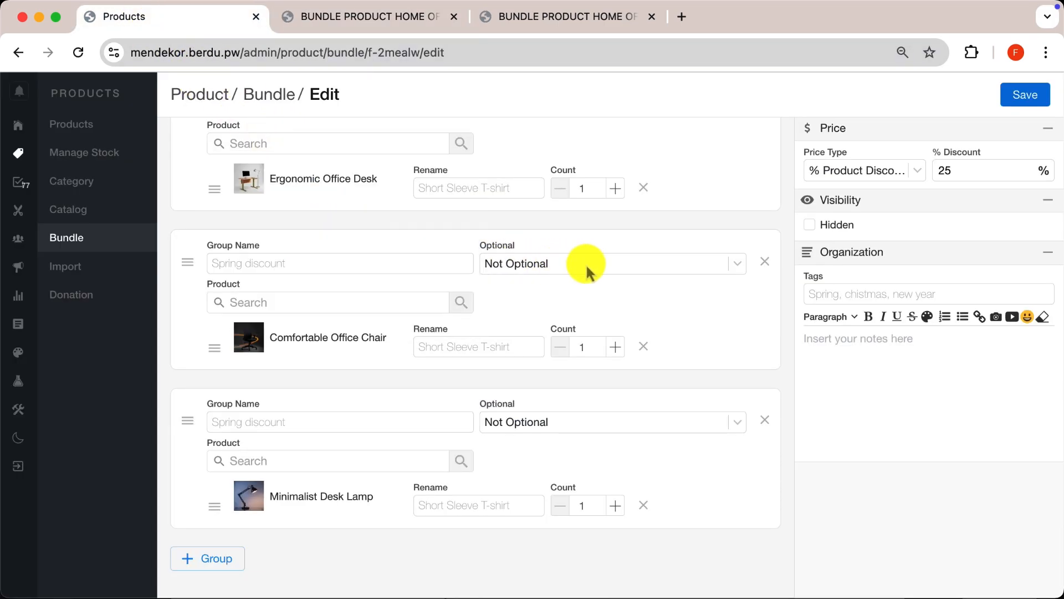
{"action": "scroll", "coordinate": [670, 294], "scroll_direction": "up", "scroll_amount": 3}
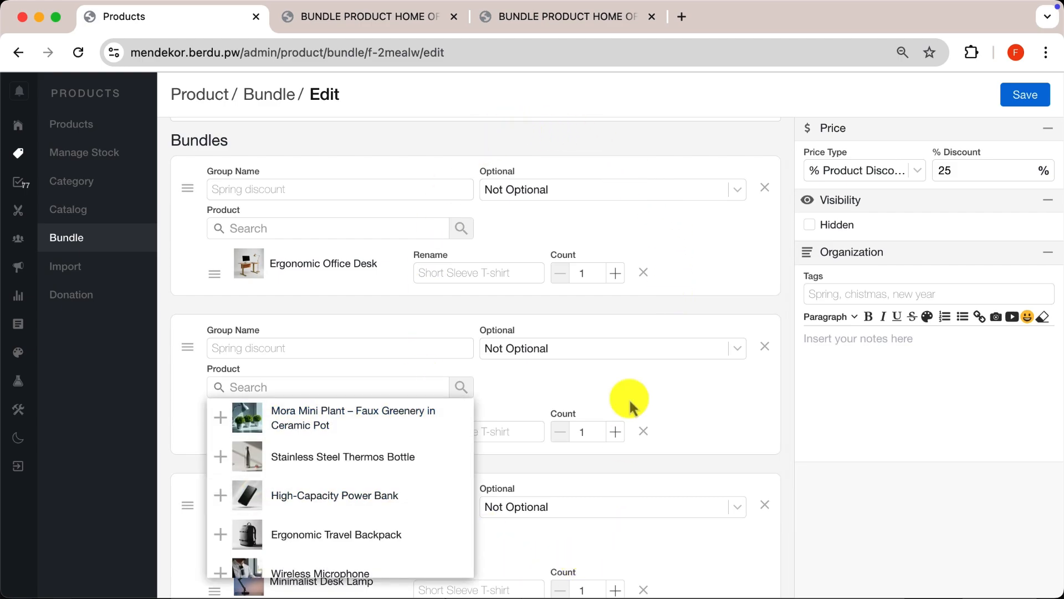
{"action": "left_click", "coordinate": [589, 190]}
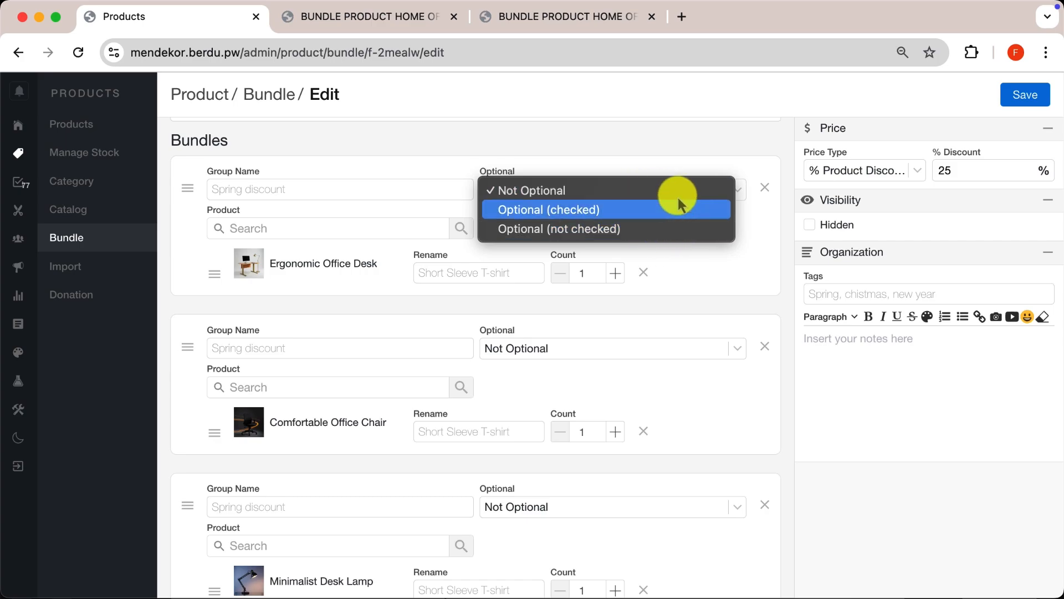
{"action": "left_click", "coordinate": [762, 273]}
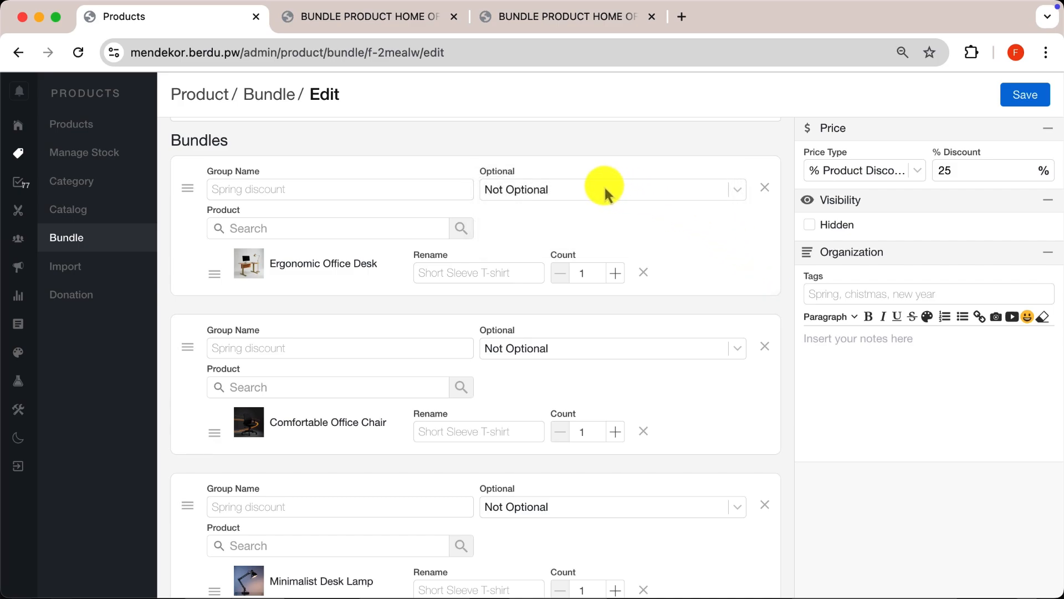
{"action": "left_click", "coordinate": [606, 191]}
{"action": "left_click", "coordinate": [548, 187]}
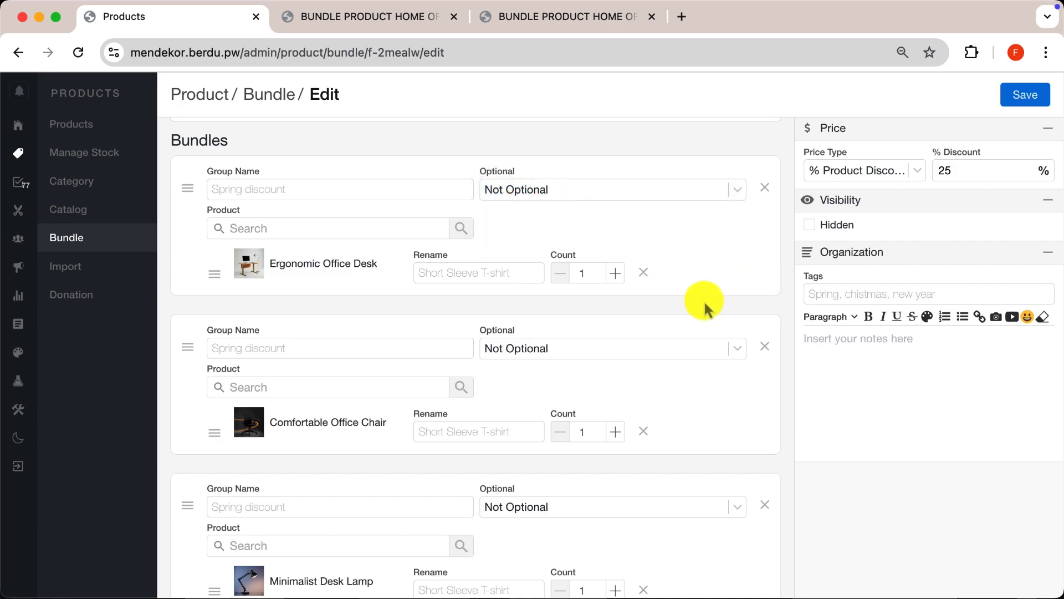
- Set the Comfortable Office Chair group to Optional (checked) and the Minimalist Desk Lamp group to Optional (not checked), and save the bundle
{"action": "scroll", "coordinate": [704, 299], "scroll_direction": "down", "scroll_amount": 2}
{"action": "left_click", "coordinate": [627, 288]}
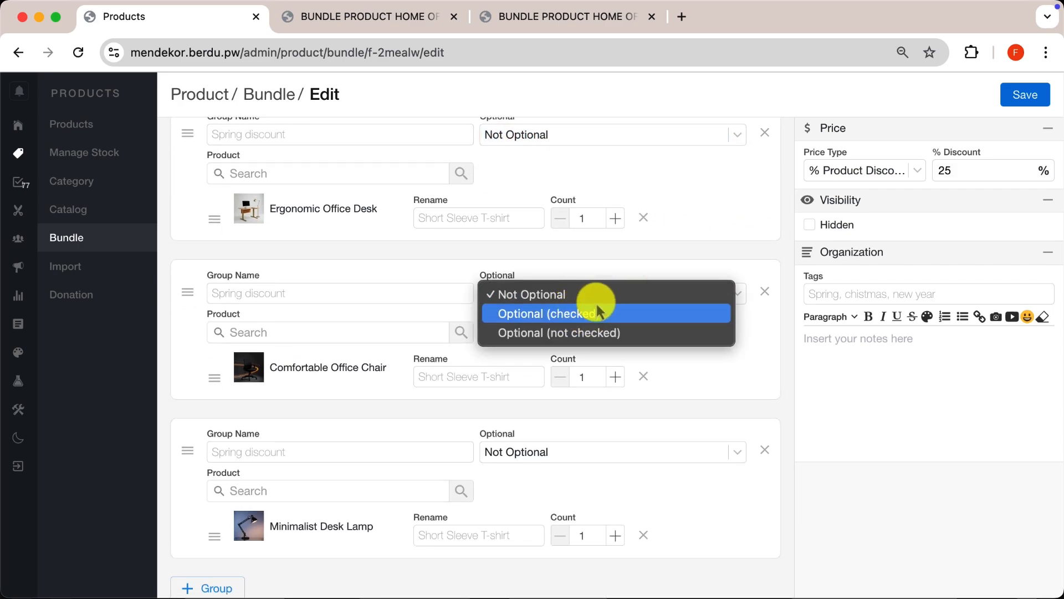
{"action": "left_click", "coordinate": [594, 316]}
{"action": "scroll", "coordinate": [687, 357], "scroll_direction": "down", "scroll_amount": 1}
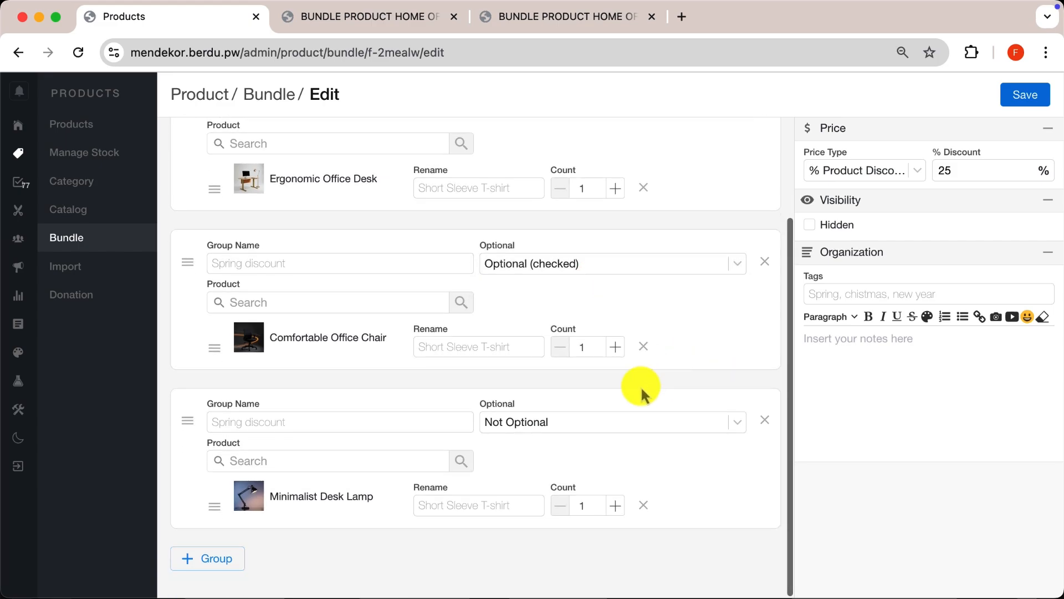
{"action": "left_click", "coordinate": [578, 425]}
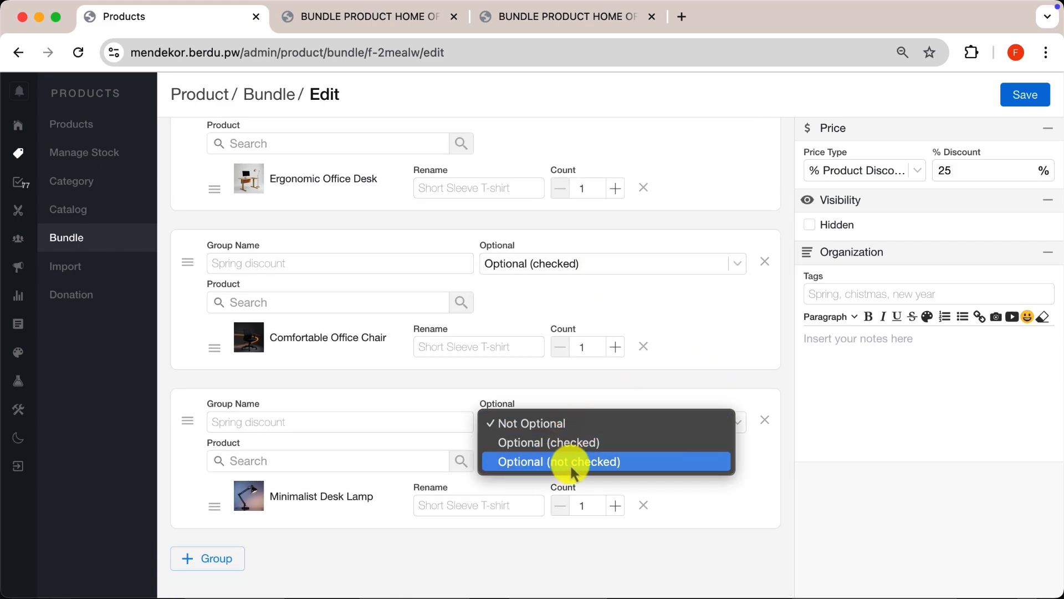
{"action": "left_click", "coordinate": [558, 466]}
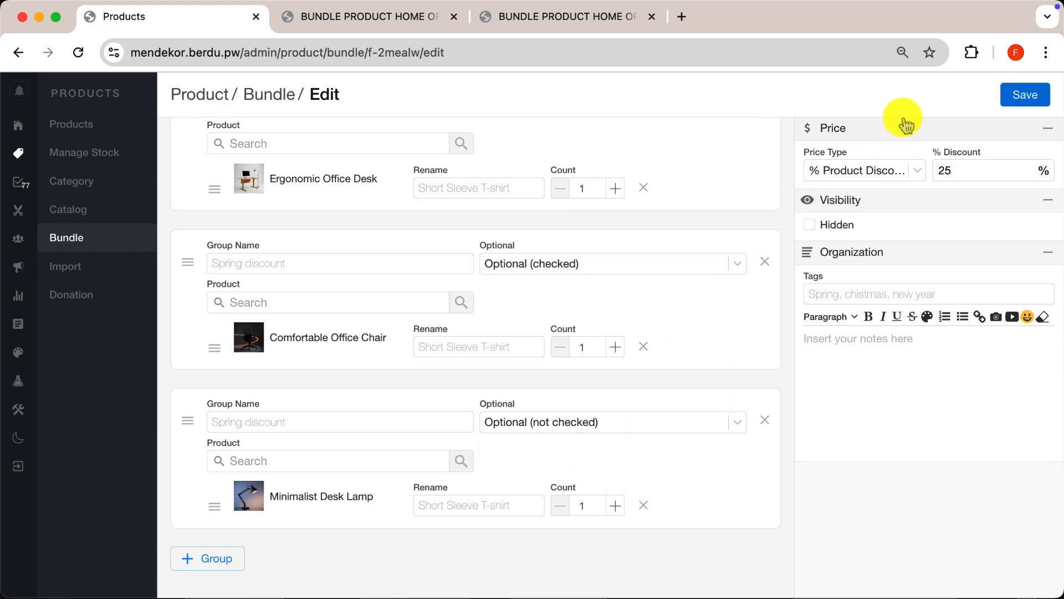
{"action": "left_click", "coordinate": [1007, 99]}
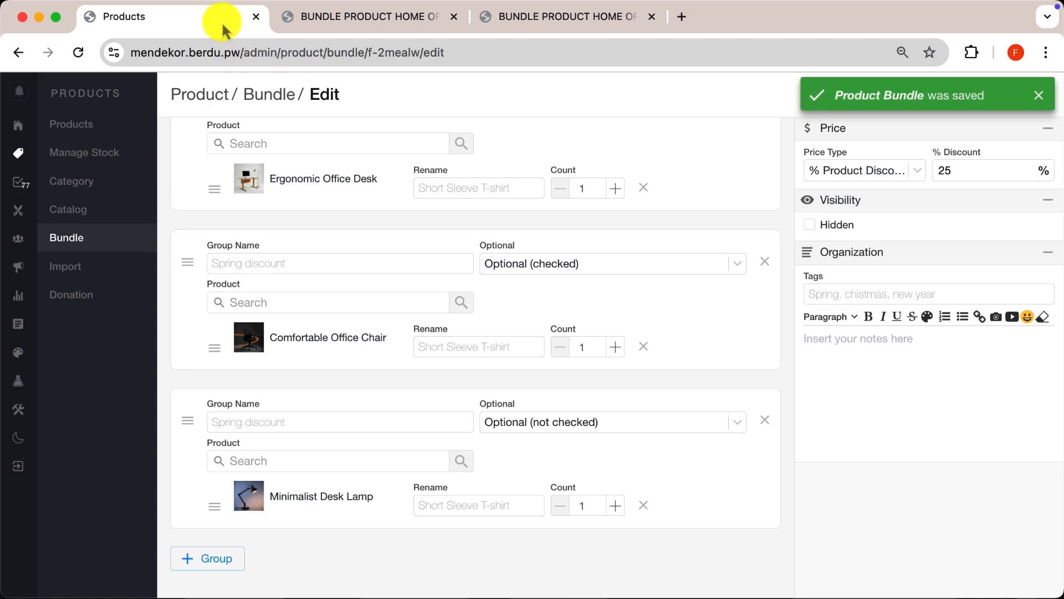
- Reload the storefront bundle page and test the optional products by deselecting and reselecting Comfortable Office Chair and selecting Minimalist Desk Lamp
{"action": "left_click", "coordinate": [289, 18]}
{"action": "left_click", "coordinate": [79, 56]}
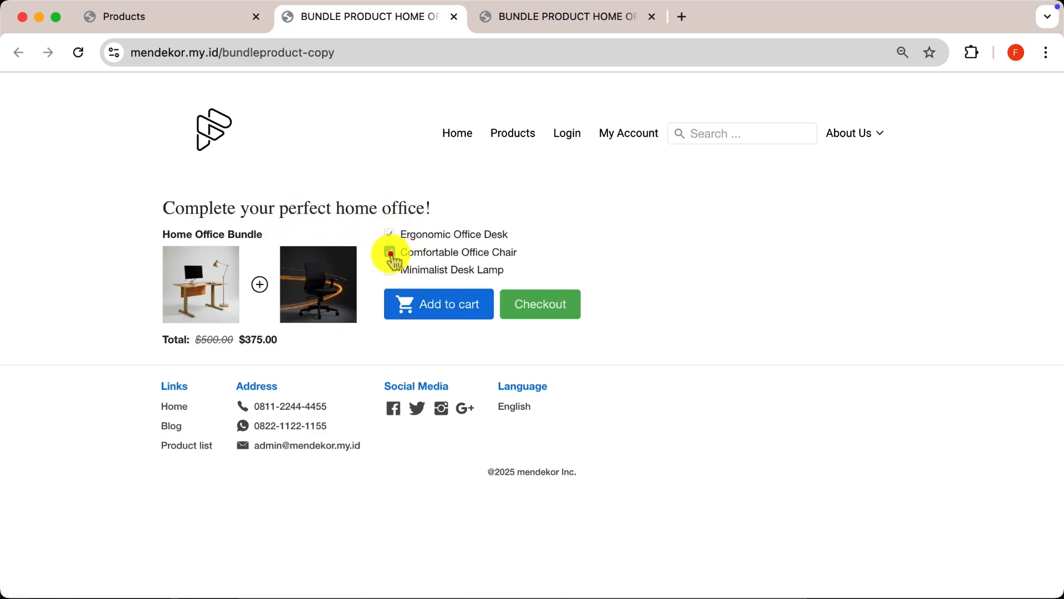
{"action": "left_click", "coordinate": [391, 253]}
{"action": "left_click", "coordinate": [290, 253]}
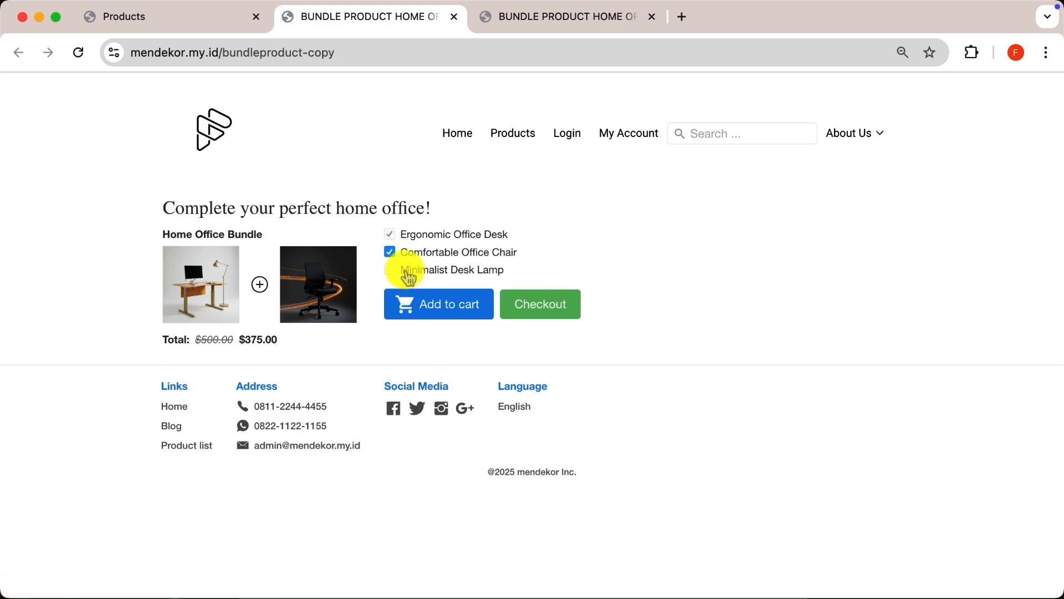
{"action": "left_click", "coordinate": [391, 271]}
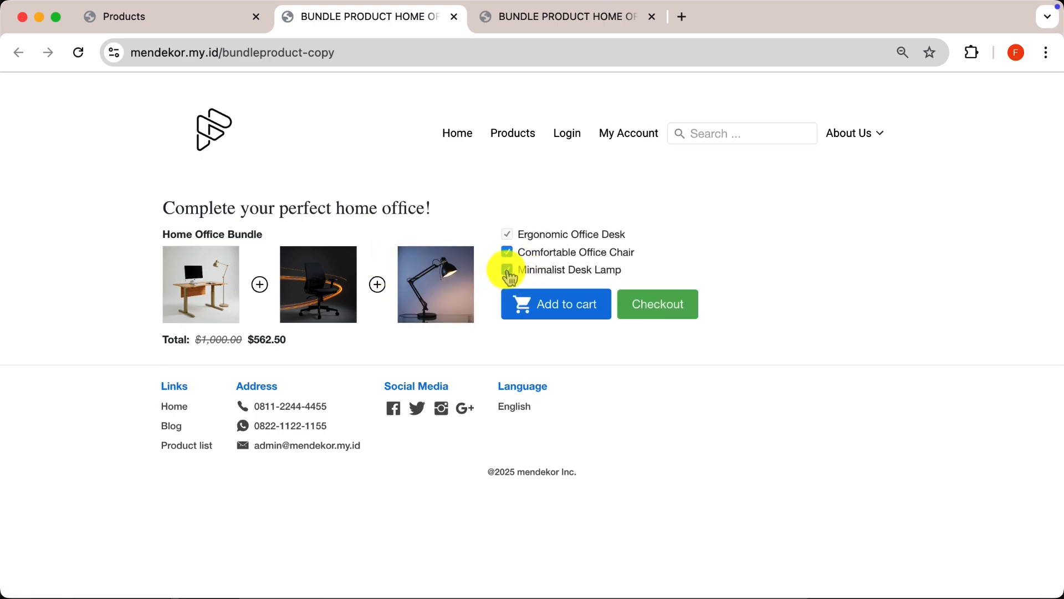
- Deselect Minimalist Desk Lamp on the storefront bundle page and return to the bundle editor
{"action": "left_click", "coordinate": [507, 270]}
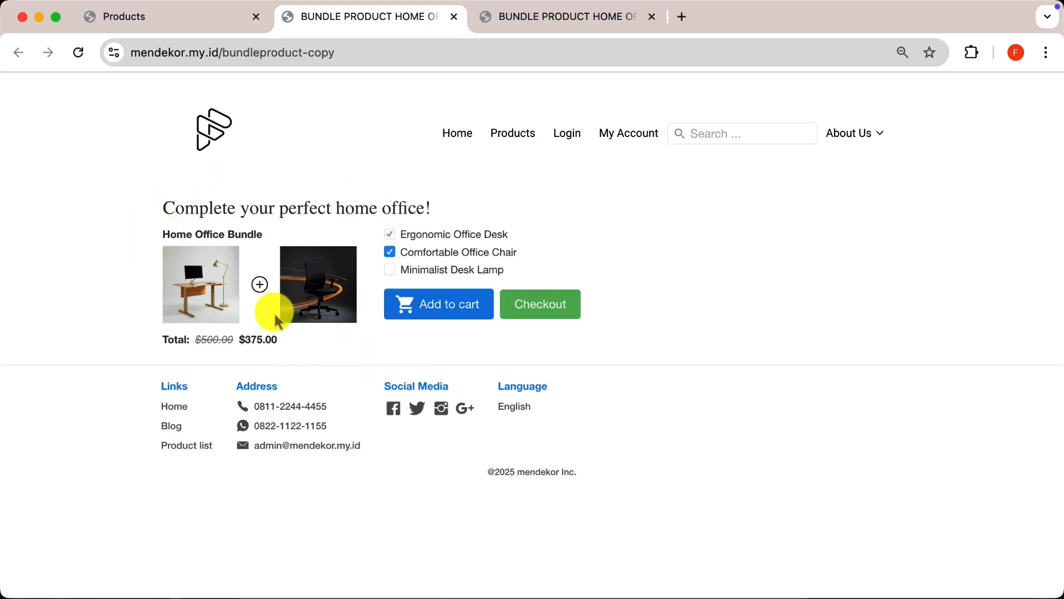
{"action": "left_click", "coordinate": [173, 20]}
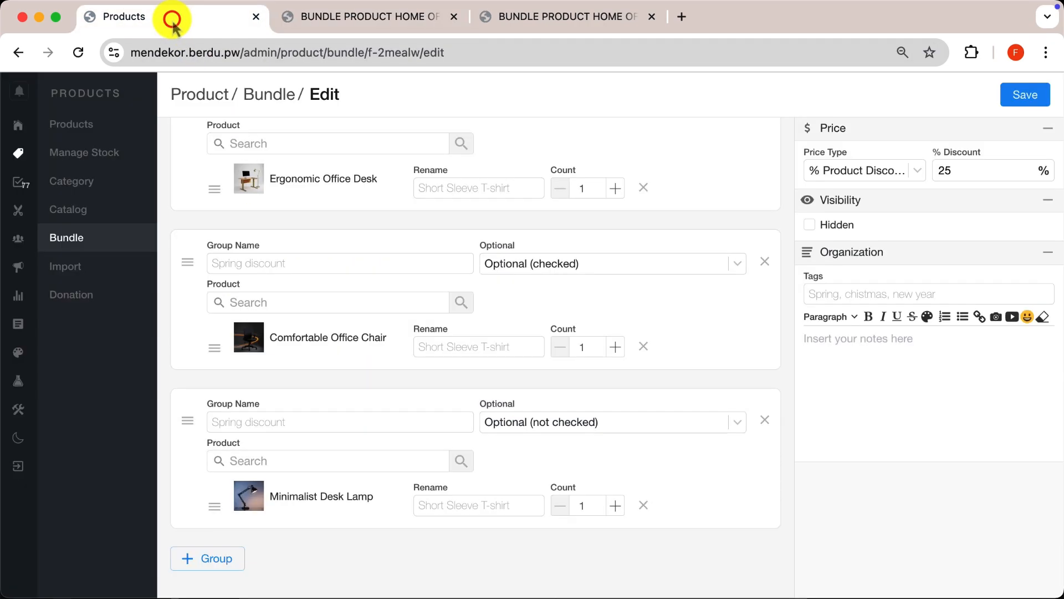
- Rename the Ergonomic Office Desk product as OFFICE DESK, save the bundle and check the name on the storefront page
{"action": "scroll", "coordinate": [510, 223], "scroll_direction": "up", "scroll_amount": 3}
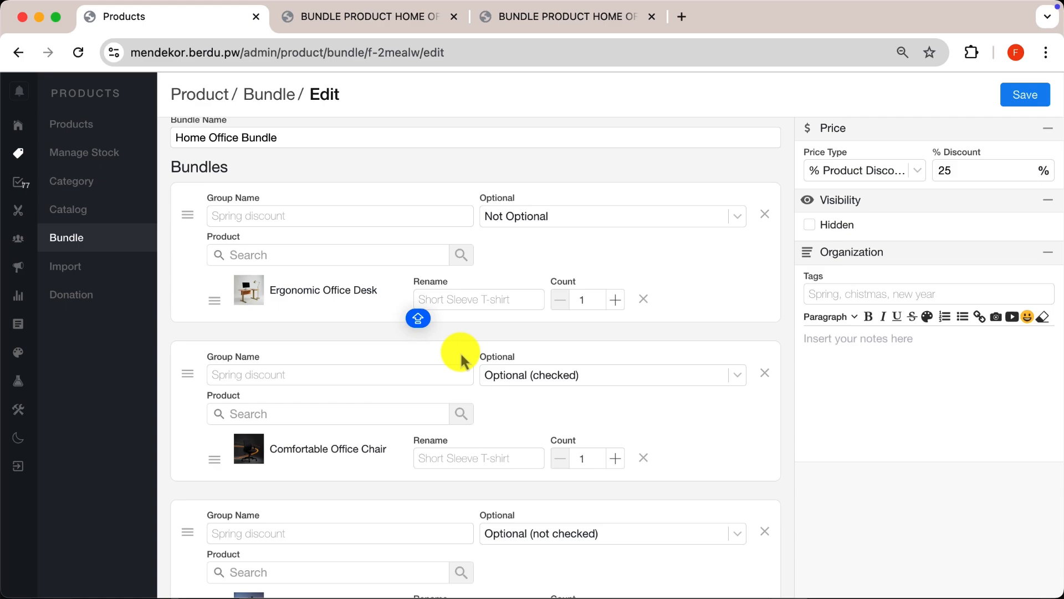
{"action": "type", "text": "OFFICE DESK"}
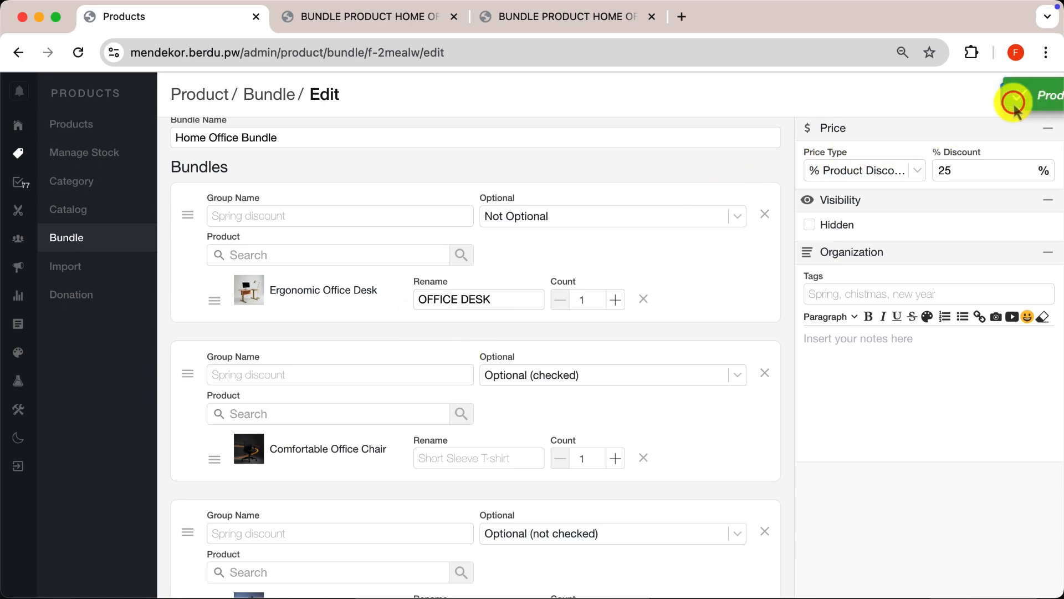
{"action": "left_click", "coordinate": [1014, 103]}
{"action": "left_click", "coordinate": [292, 22]}
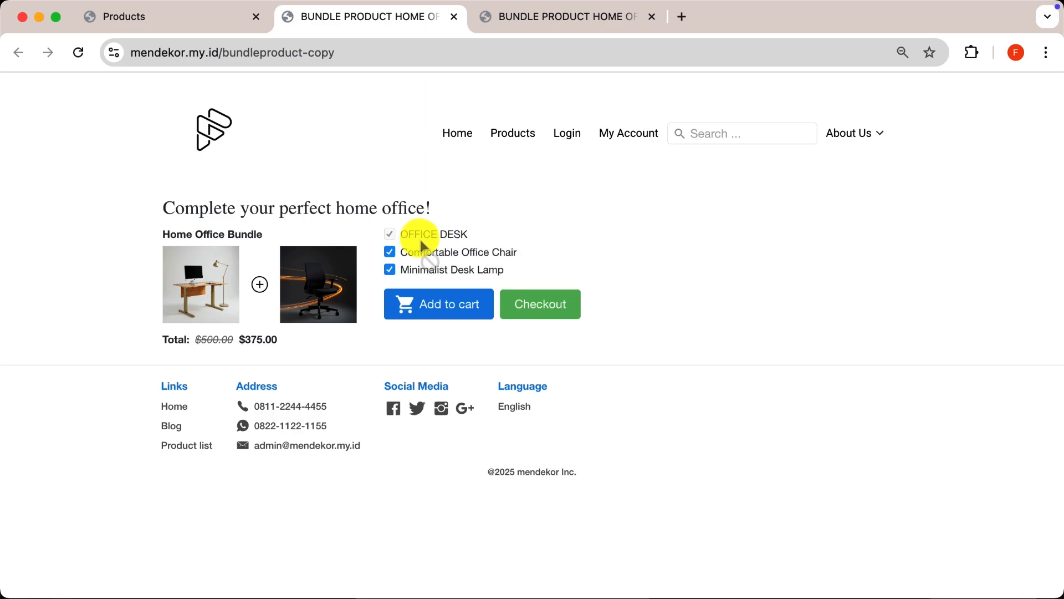
- Rename Comfortable Office Chair as OFFICE CHAIR and Minimalist Desk Lamp as DESK LAMP in the bundle editor, and save the bundle
{"action": "left_click", "coordinate": [178, 18]}
{"action": "scroll", "coordinate": [490, 341], "scroll_direction": "down", "scroll_amount": 2}
{"action": "left_click", "coordinate": [489, 341]}
{"action": "type", "text": "OFFICE CHAIR"}
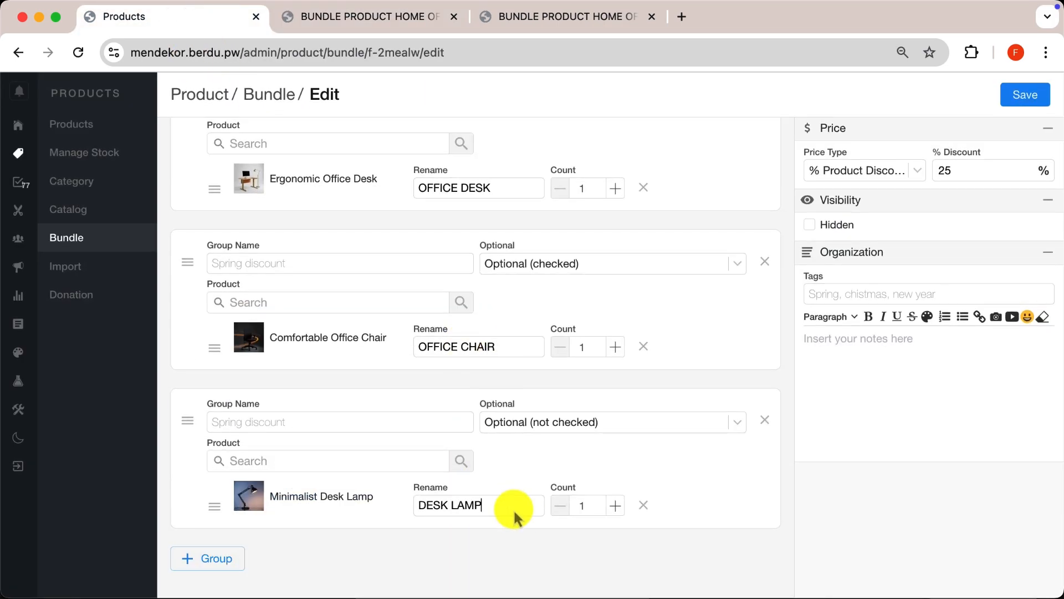
{"action": "left_click", "coordinate": [1025, 99]}
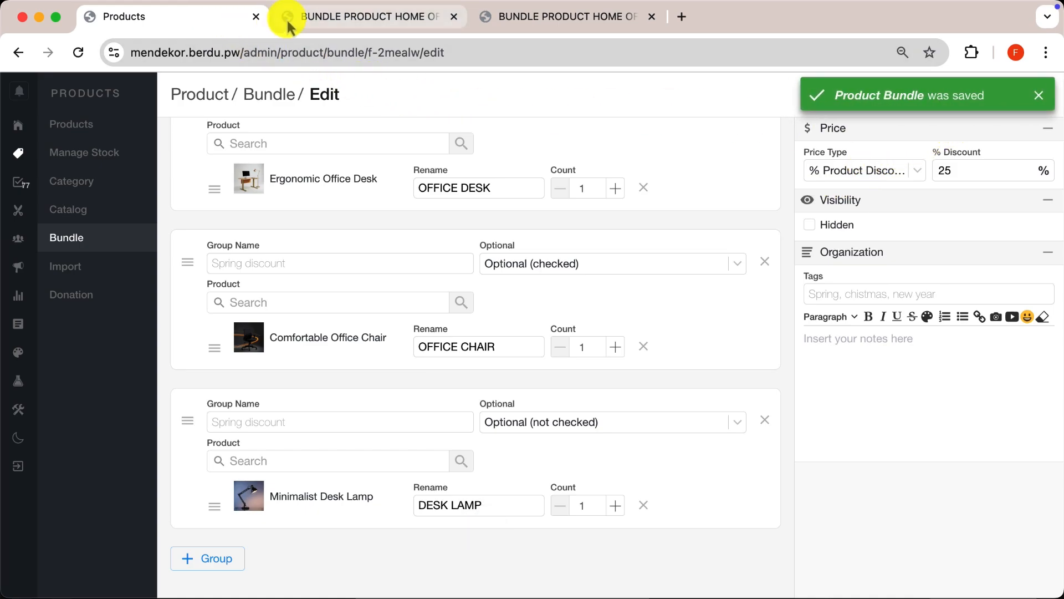
- Reload the storefront bundle page to check the renamed chair and lamp, and return to the bundle editor
{"action": "left_click", "coordinate": [288, 25]}
{"action": "left_click", "coordinate": [77, 53]}
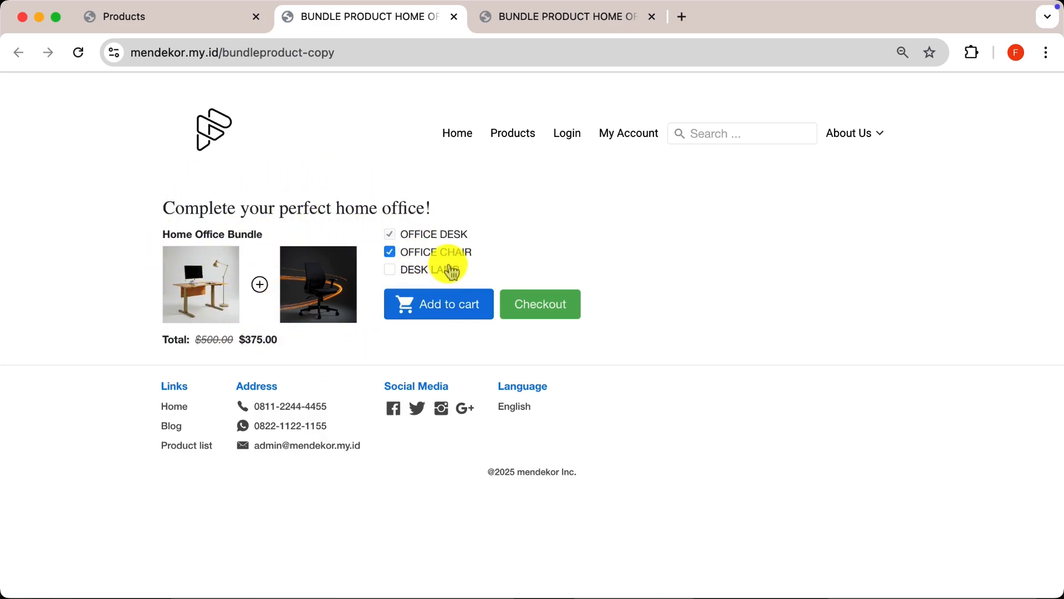
{"action": "left_click", "coordinate": [161, 22]}
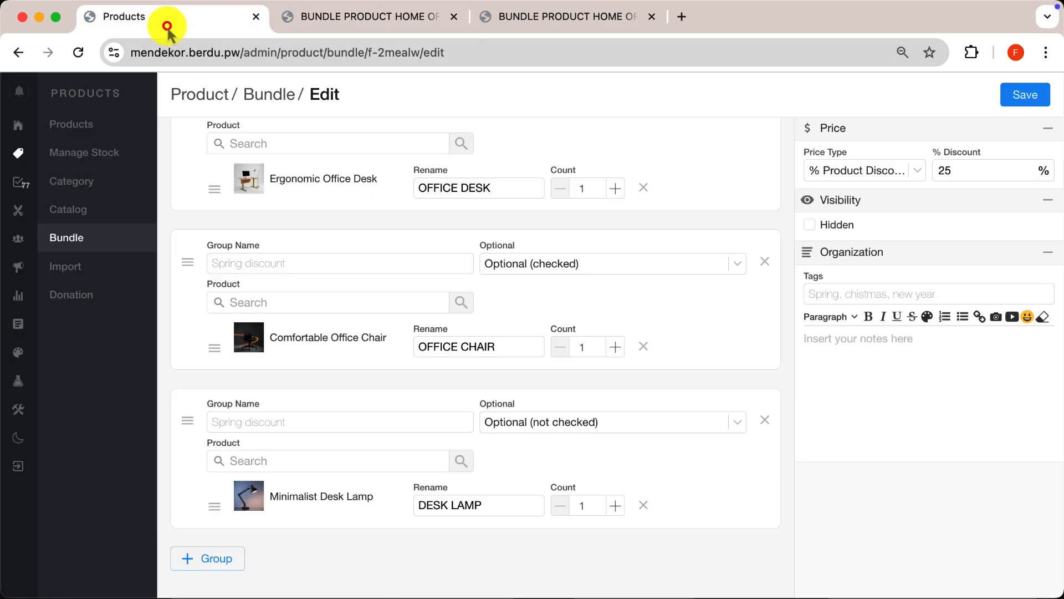
- Add Mora Mini Plant – Faux Greenery in Ceramic Pot to the Minimalist Desk Lamp group and rename it DESK PLANTS
{"action": "mouse_move", "coordinate": [296, 443]}
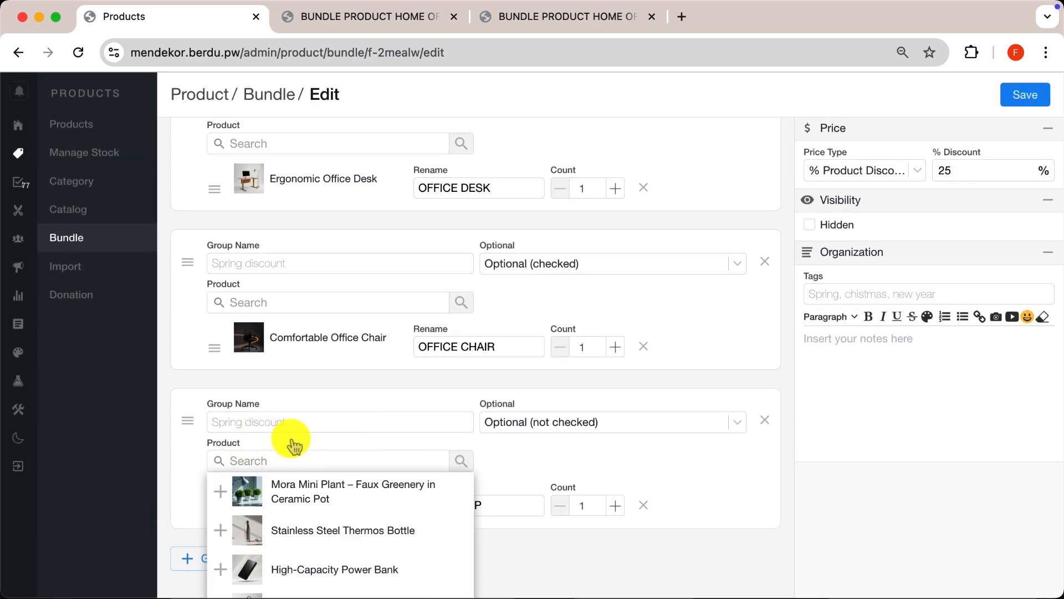
{"action": "left_click", "coordinate": [313, 502]}
{"action": "scroll", "coordinate": [536, 495], "scroll_direction": "down", "scroll_amount": 1}
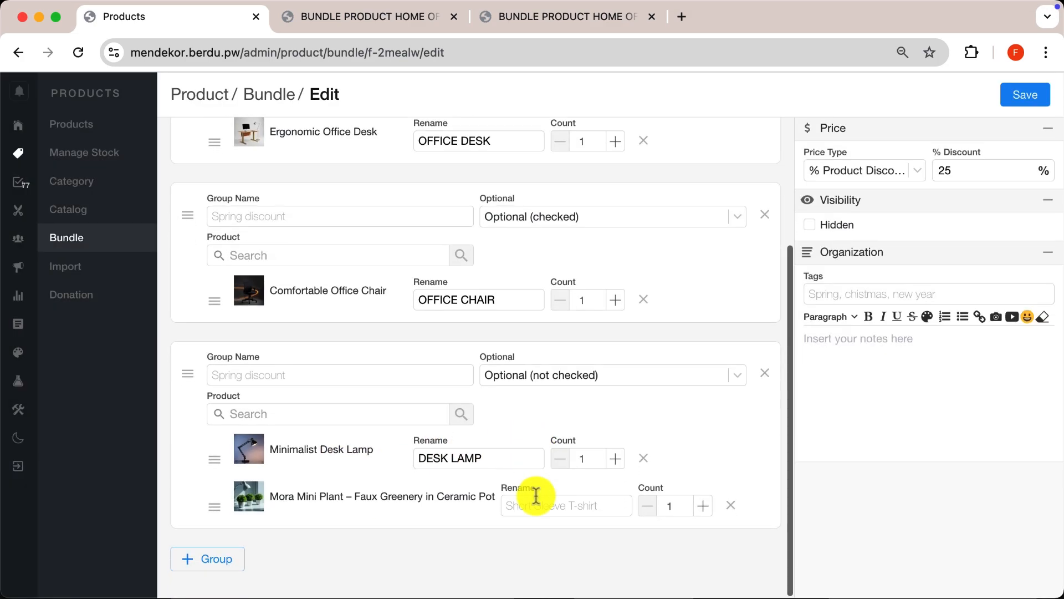
{"action": "left_click", "coordinate": [565, 506]}
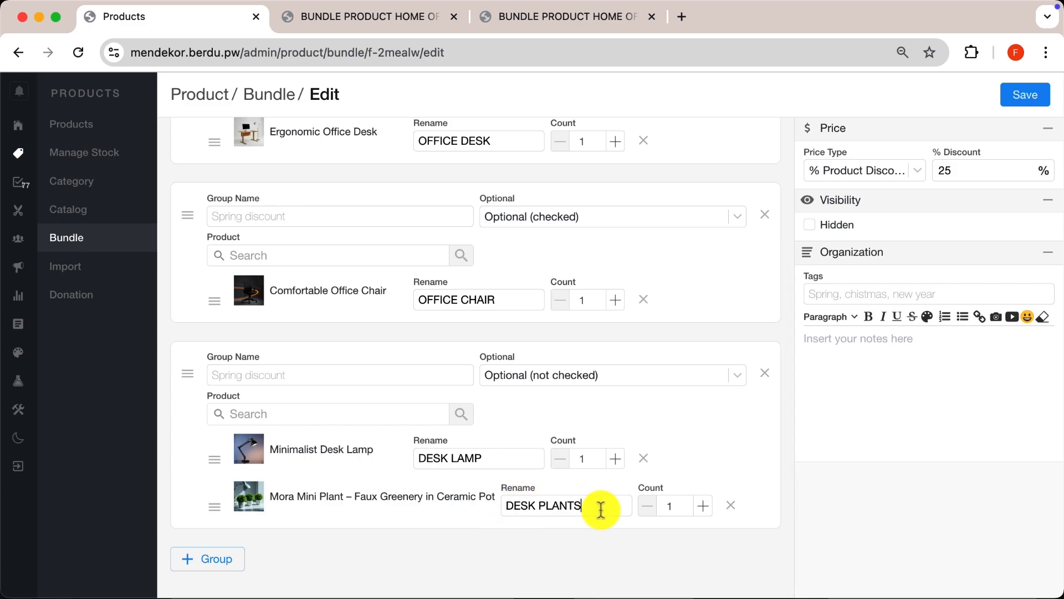
{"action": "left_click", "coordinate": [609, 509]}
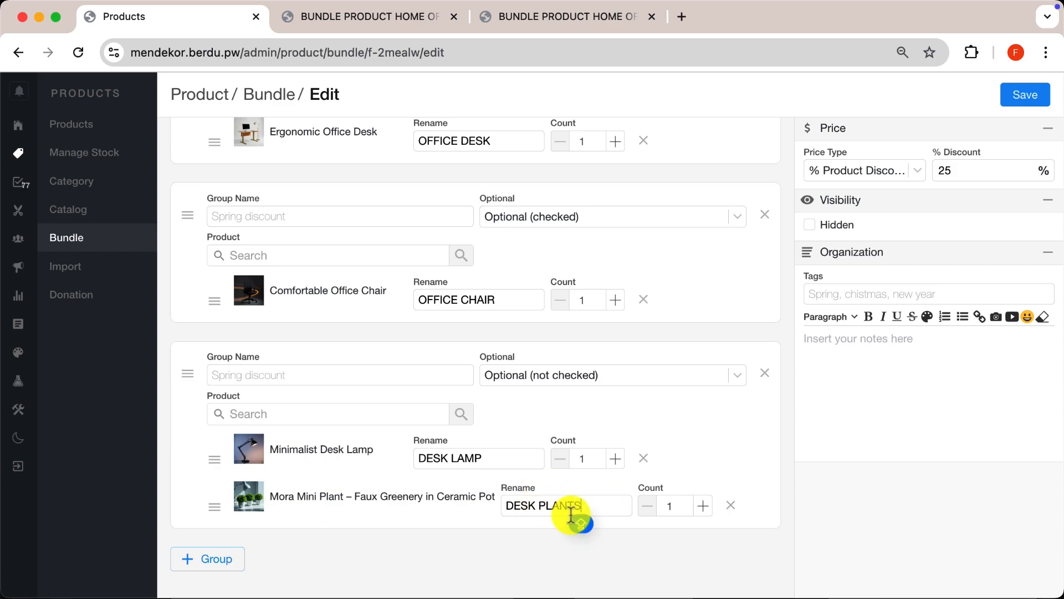
- Set the lamp and plant group to Optional (checked) and remove the Comfortable Office Chair group
{"action": "left_click", "coordinate": [604, 377]}
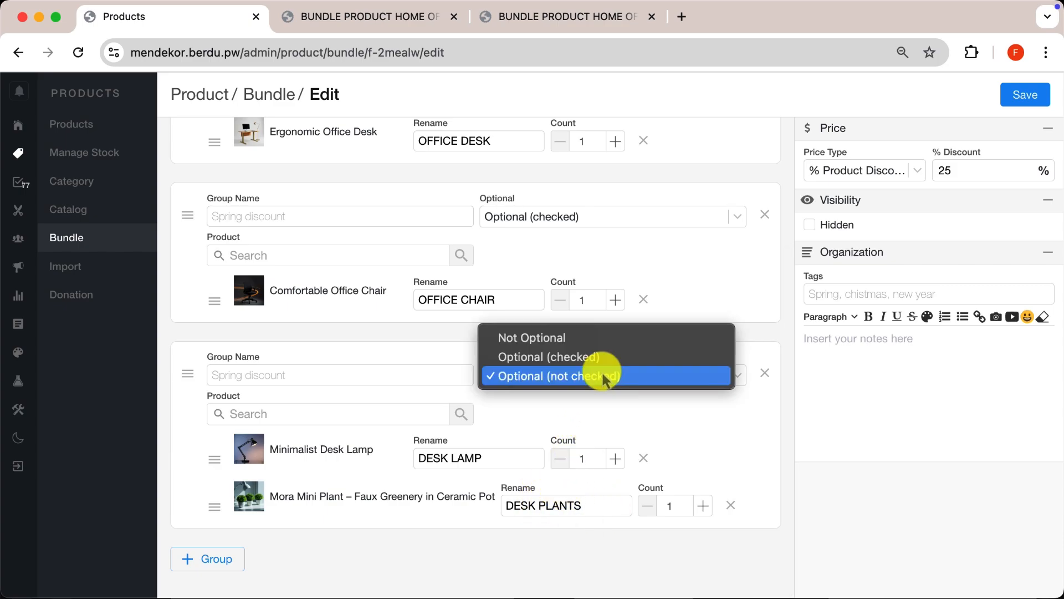
{"action": "left_click", "coordinate": [573, 358]}
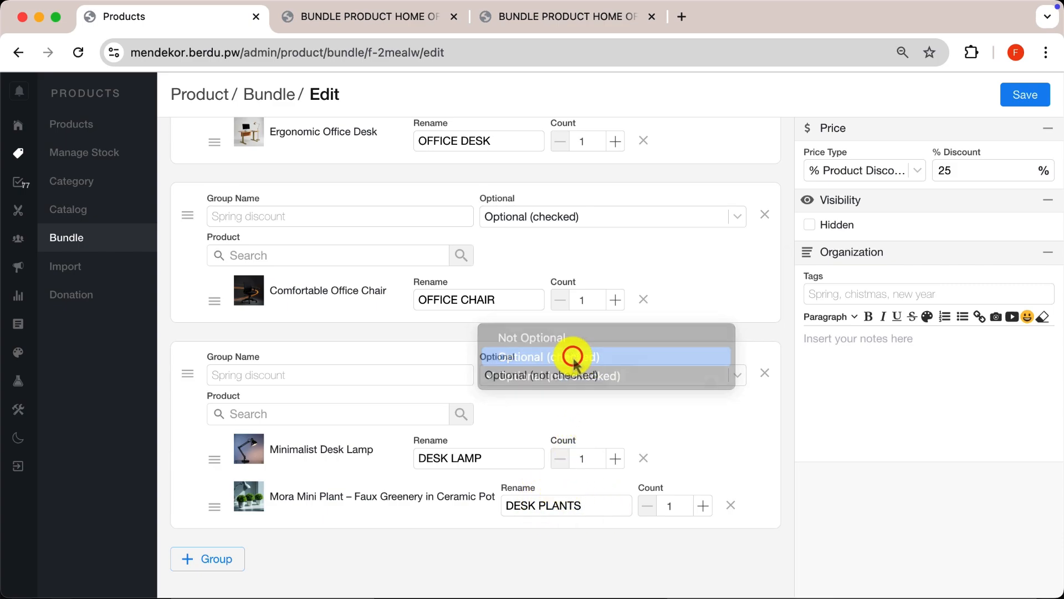
{"action": "scroll", "coordinate": [609, 325], "scroll_direction": "up", "scroll_amount": 2}
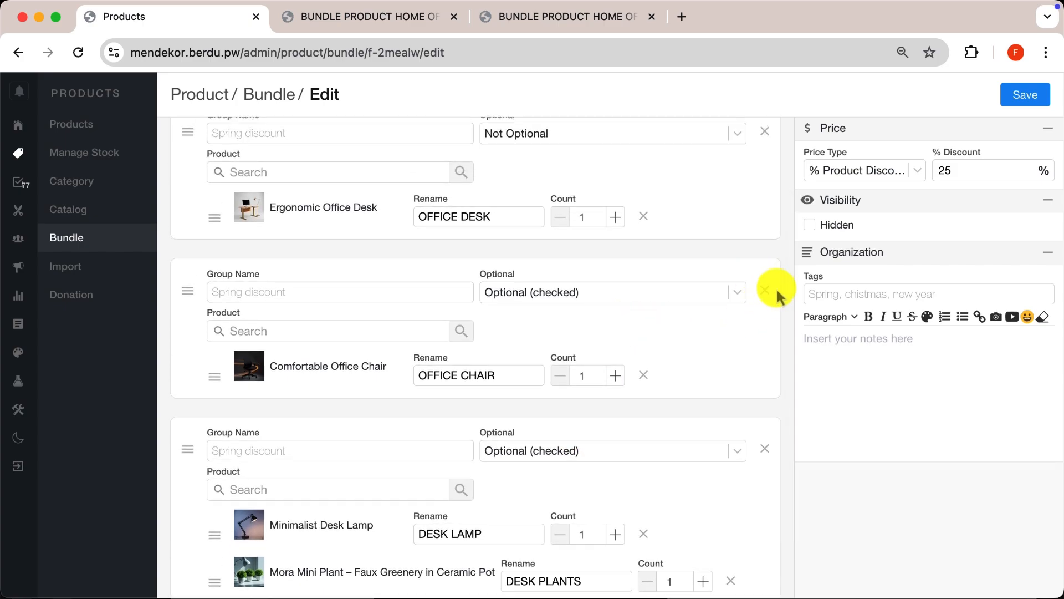
{"action": "left_click", "coordinate": [765, 290]}
- Name the desk group PACKAGE 1 and the lamp and plant group PACKAGE 2, and save the bundle
{"action": "left_click", "coordinate": [348, 262]}
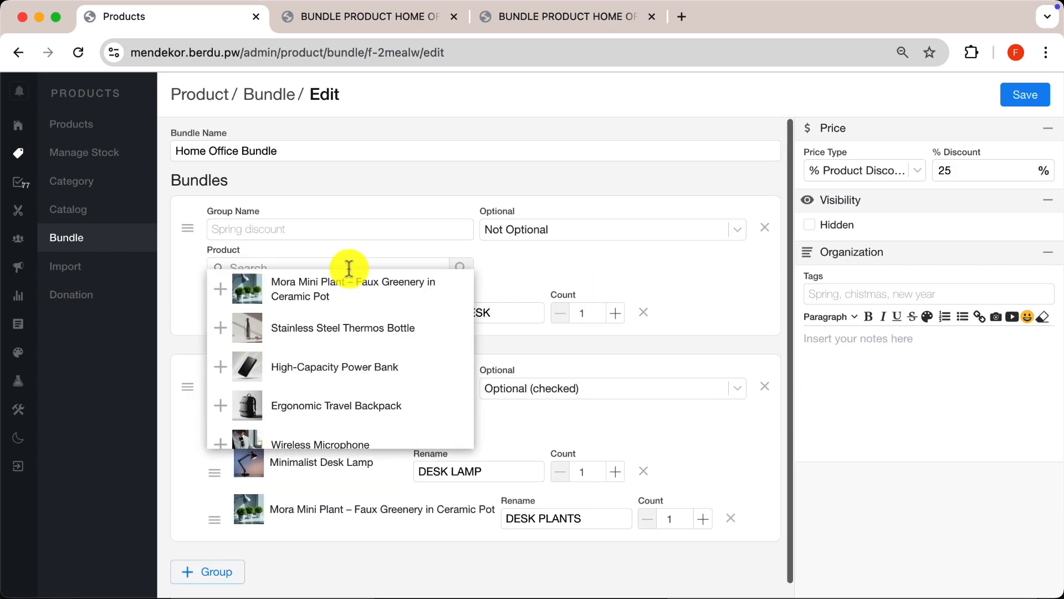
{"action": "left_click", "coordinate": [361, 230]}
{"action": "type", "text": "PACKAGE 1"}
{"action": "left_click", "coordinate": [345, 267]}
{"action": "left_click", "coordinate": [423, 373]}
{"action": "type", "text": "PA"}
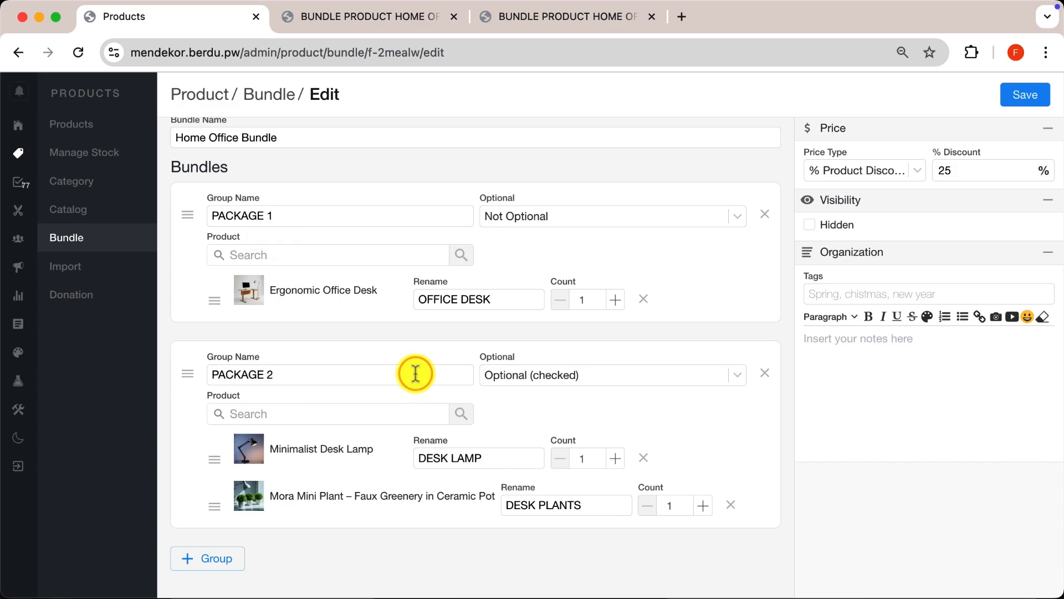
{"action": "left_click", "coordinate": [1023, 97]}
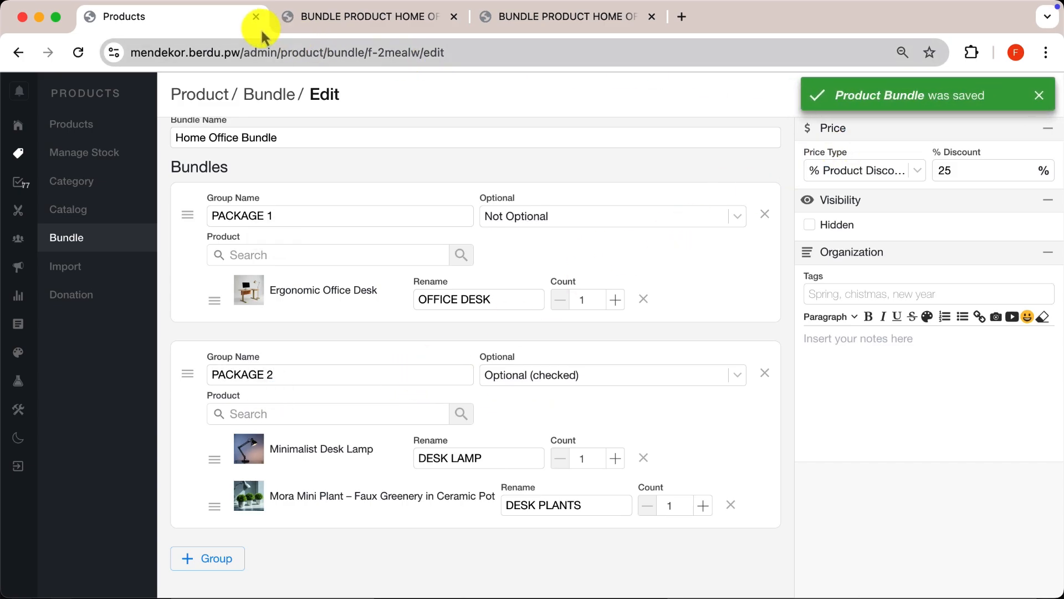
- Reload the storefront bundle page and test PACKAGE 2 by switching between DESK PLANTS and DESK LAMP, ending on DESK LAMP
{"action": "left_click", "coordinate": [286, 17]}
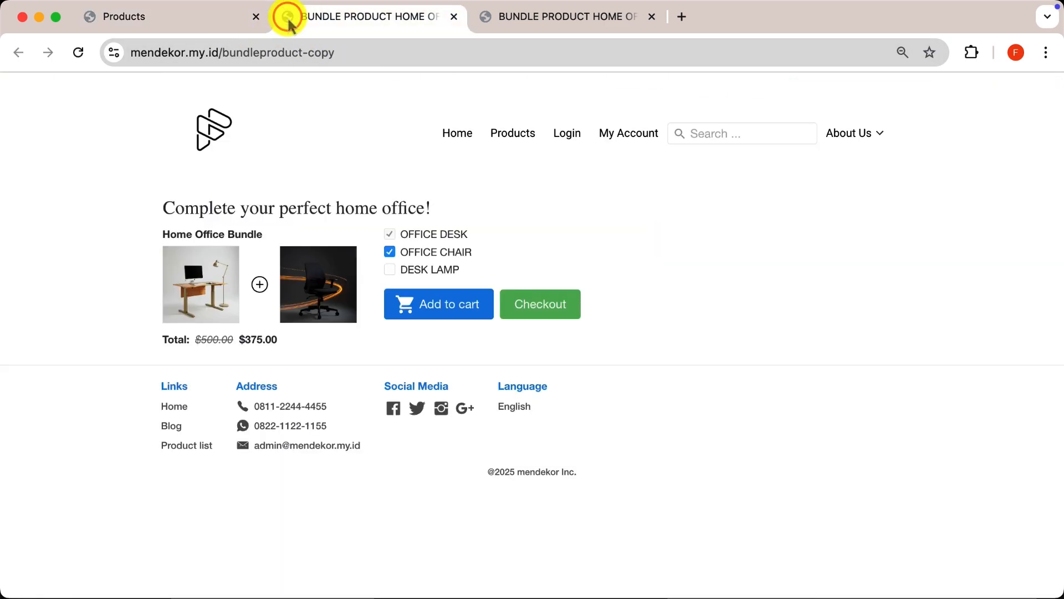
{"action": "left_click", "coordinate": [78, 52]}
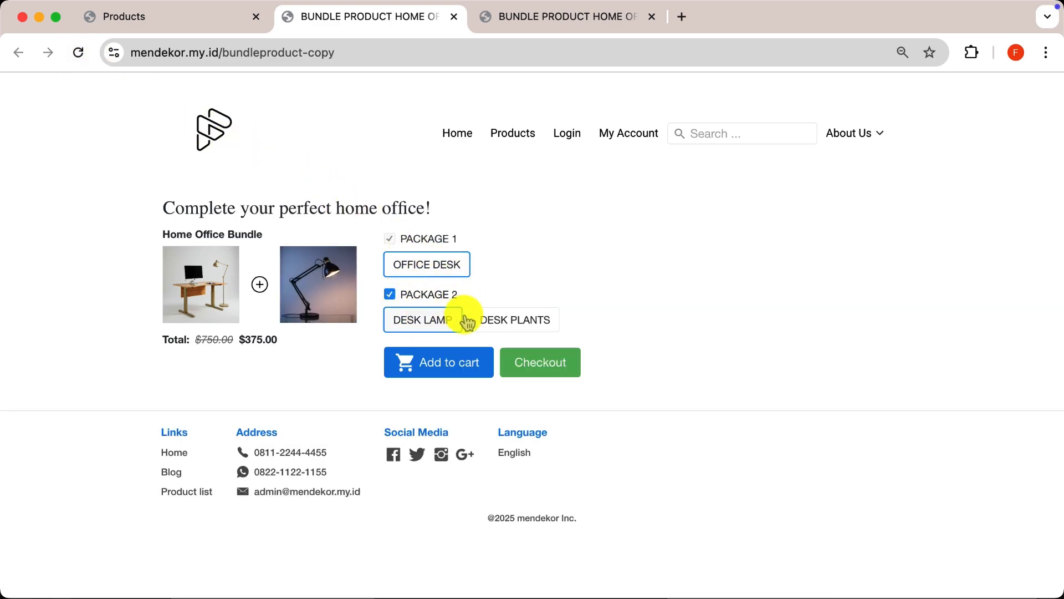
{"action": "left_click", "coordinate": [498, 320]}
{"action": "left_click", "coordinate": [440, 326]}
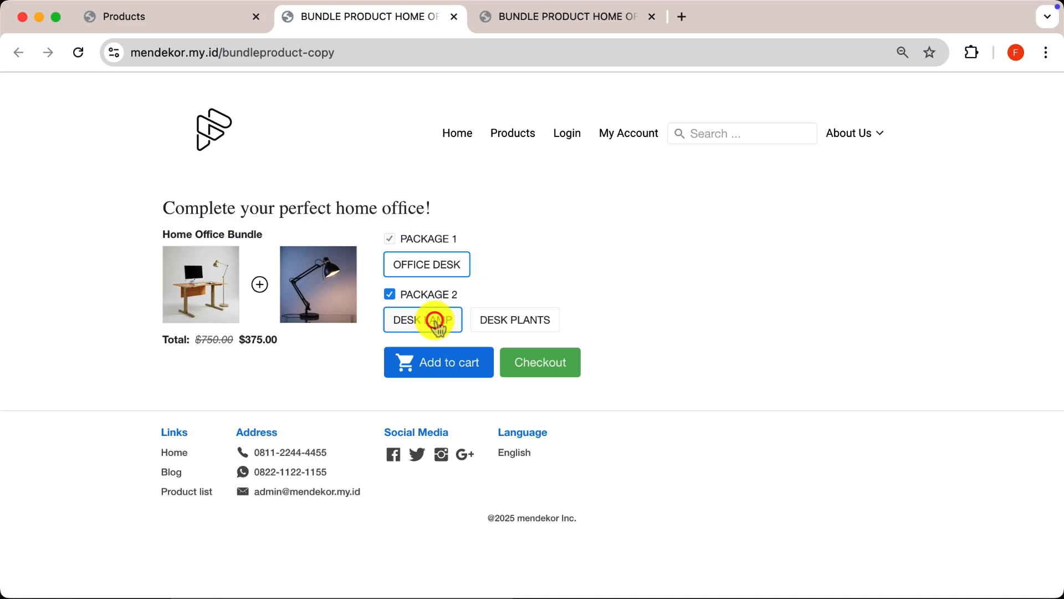
{"action": "left_click", "coordinate": [499, 326]}
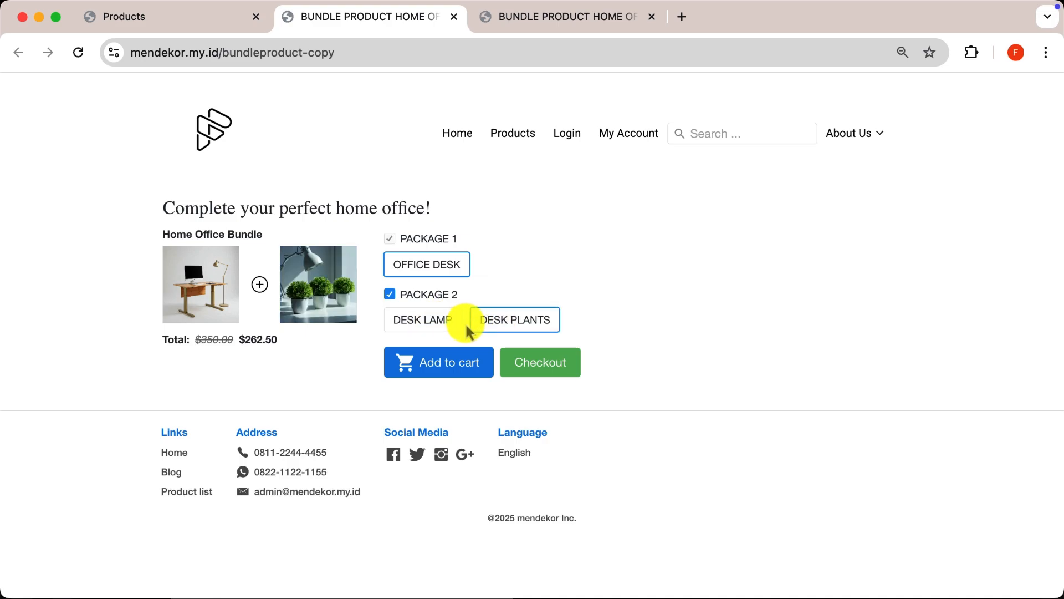
{"action": "left_click", "coordinate": [438, 322]}
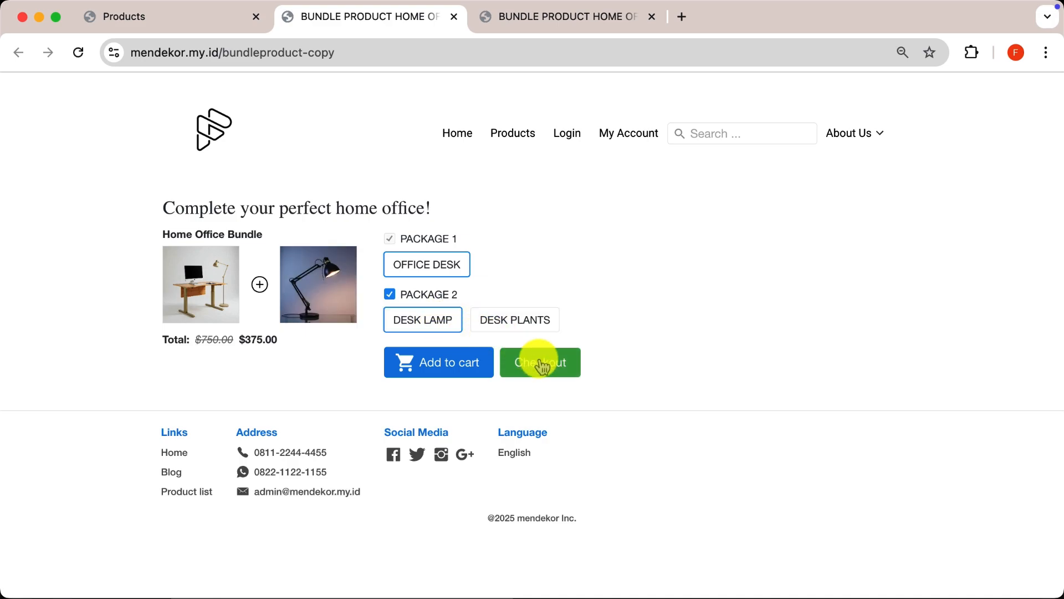
- Proceed to checkout with OFFICE DESK and DESK LAMP selected and review the order summary
{"action": "left_click", "coordinate": [542, 366]}
{"action": "scroll", "coordinate": [713, 373], "scroll_direction": "down", "scroll_amount": 3}
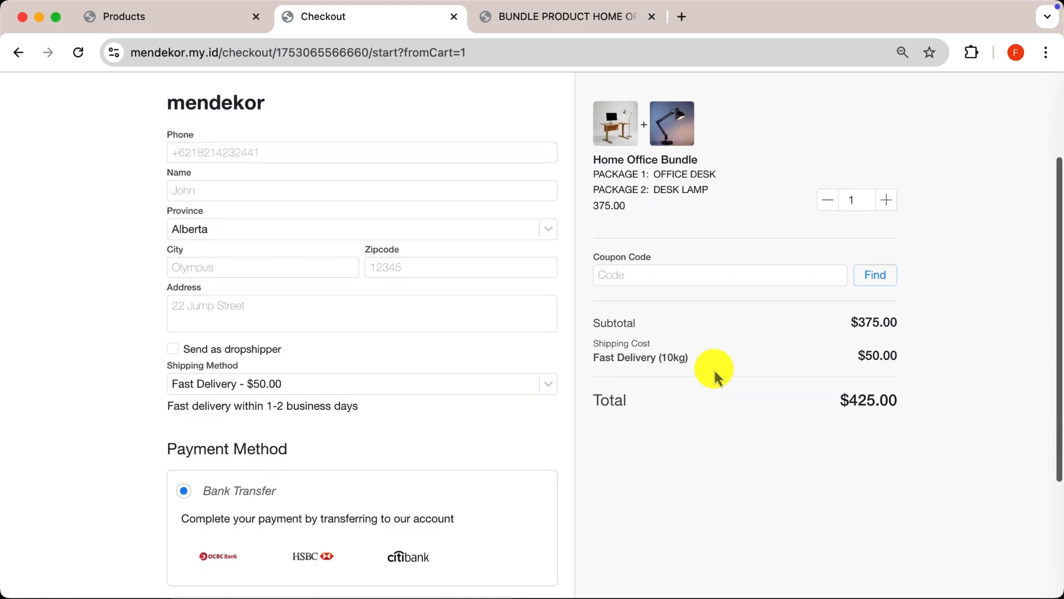